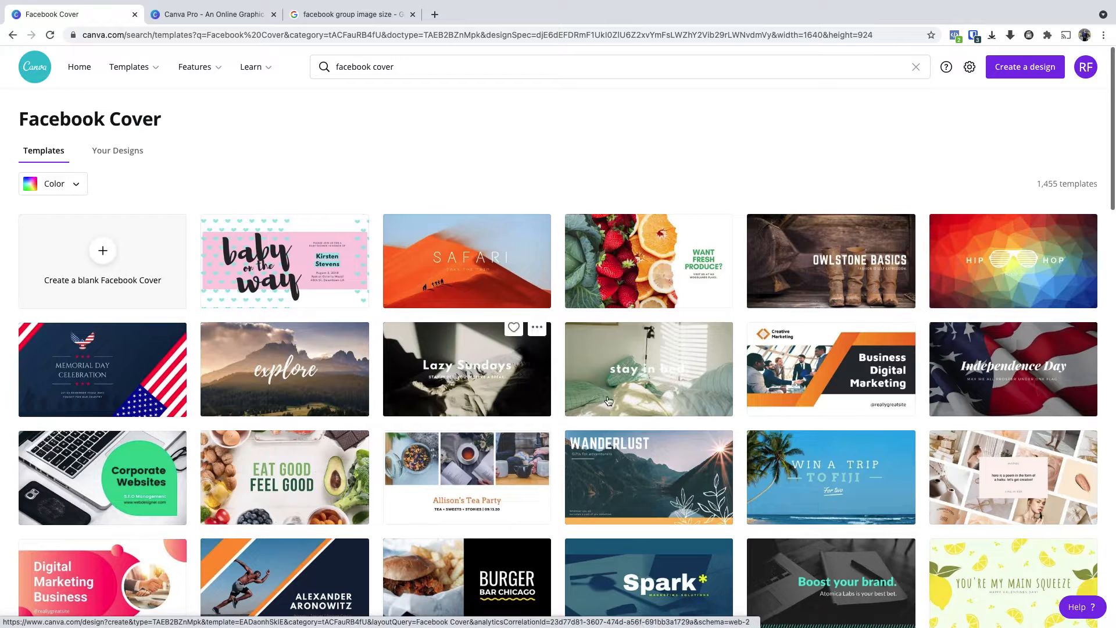
Step: Browse the Facebook Cover templates and create a blank Facebook Cover design
scroll(842, 396, down, 2)
scroll(842, 396, down, 2)
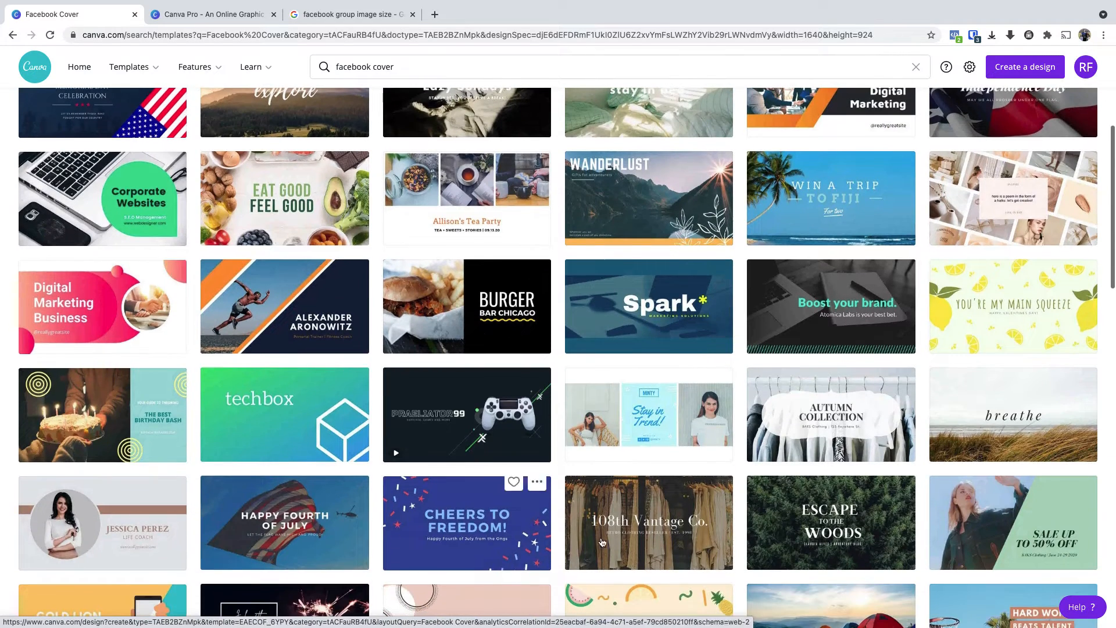
scroll(305, 328, up, 4)
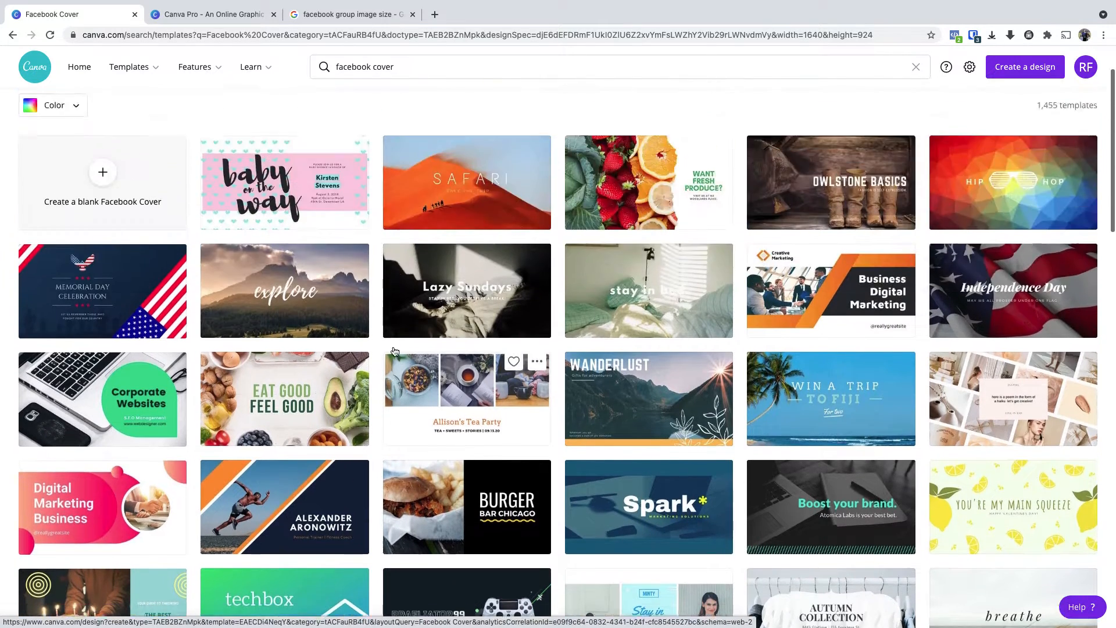
scroll(305, 328, down, 12)
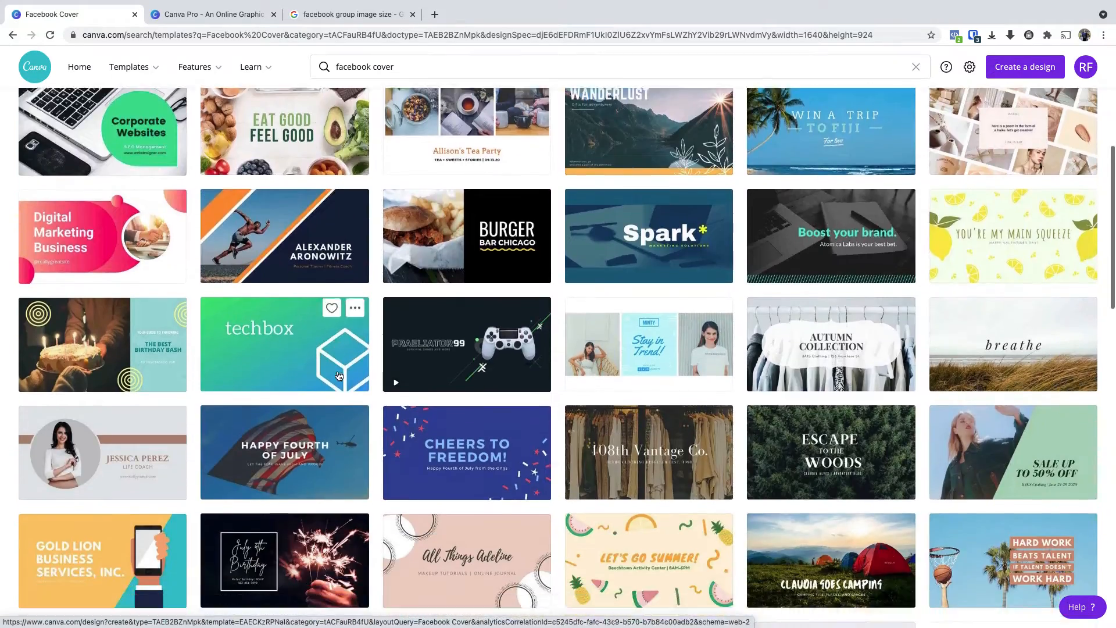
scroll(392, 397, up, 12)
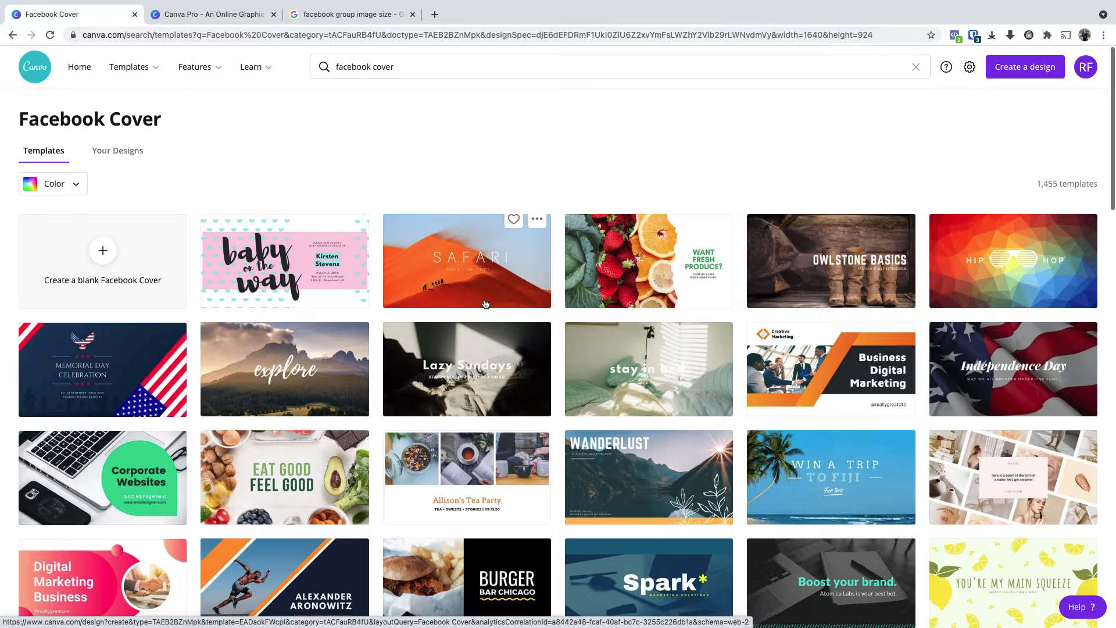
click(107, 262)
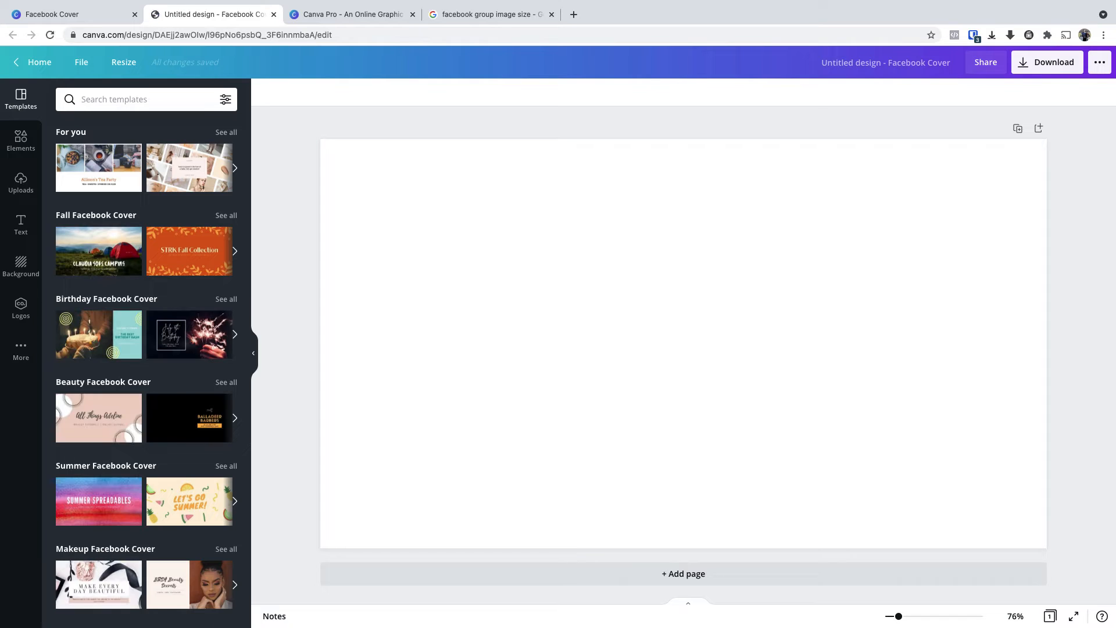
Step: Fill the whole page with the uploaded kitchenware photo and send it backward
drag(0, 267, 587, 381)
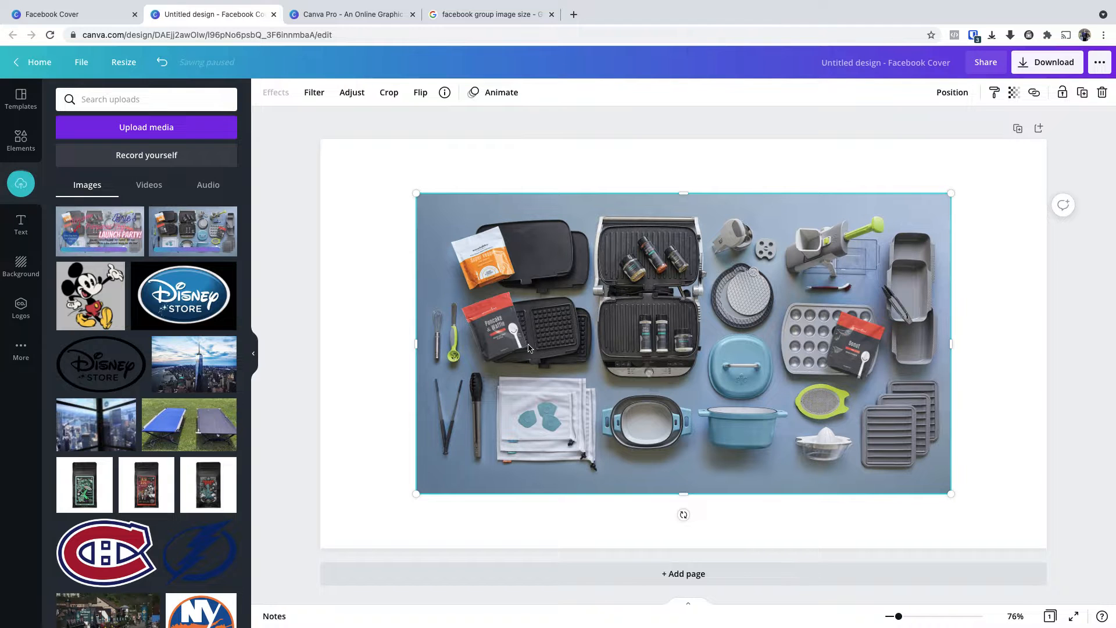
drag(529, 348, 447, 284)
drag(857, 440, 1043, 557)
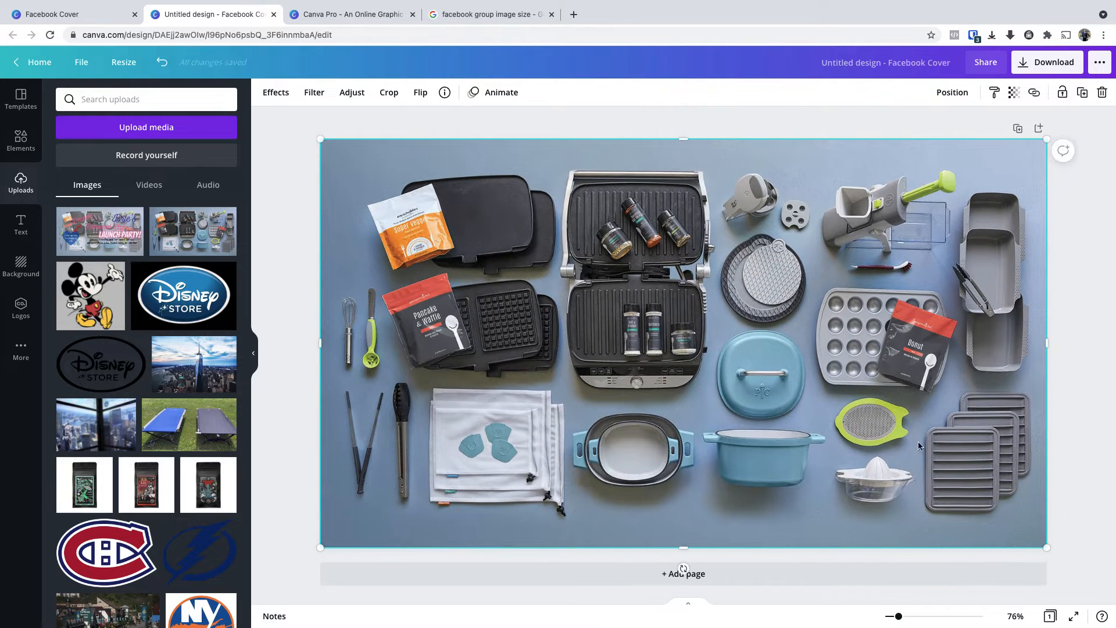
click(952, 91)
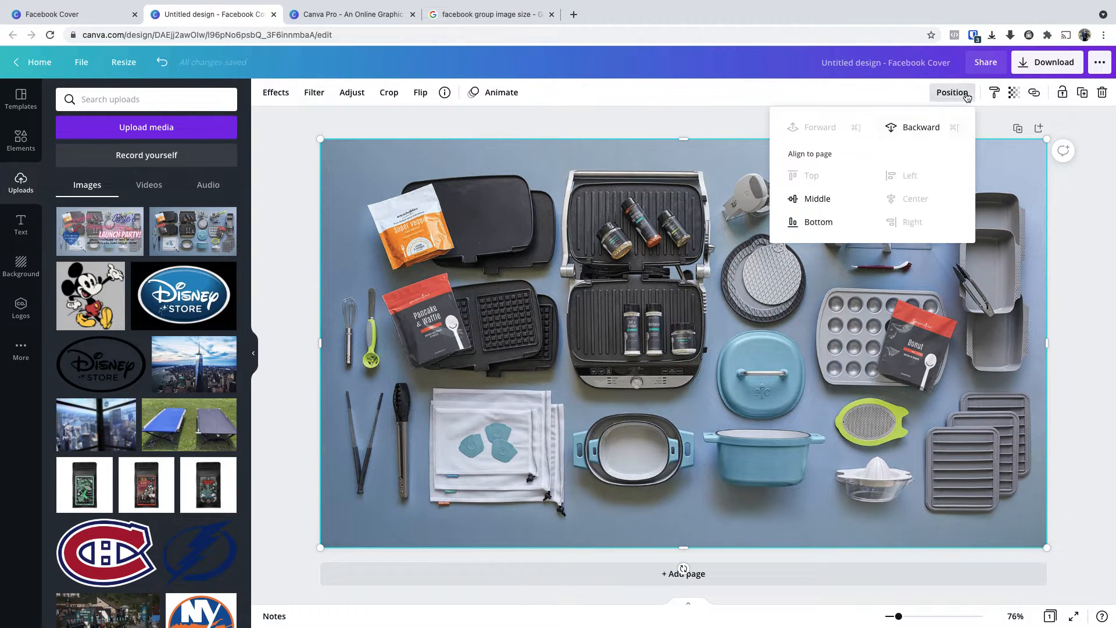
click(927, 128)
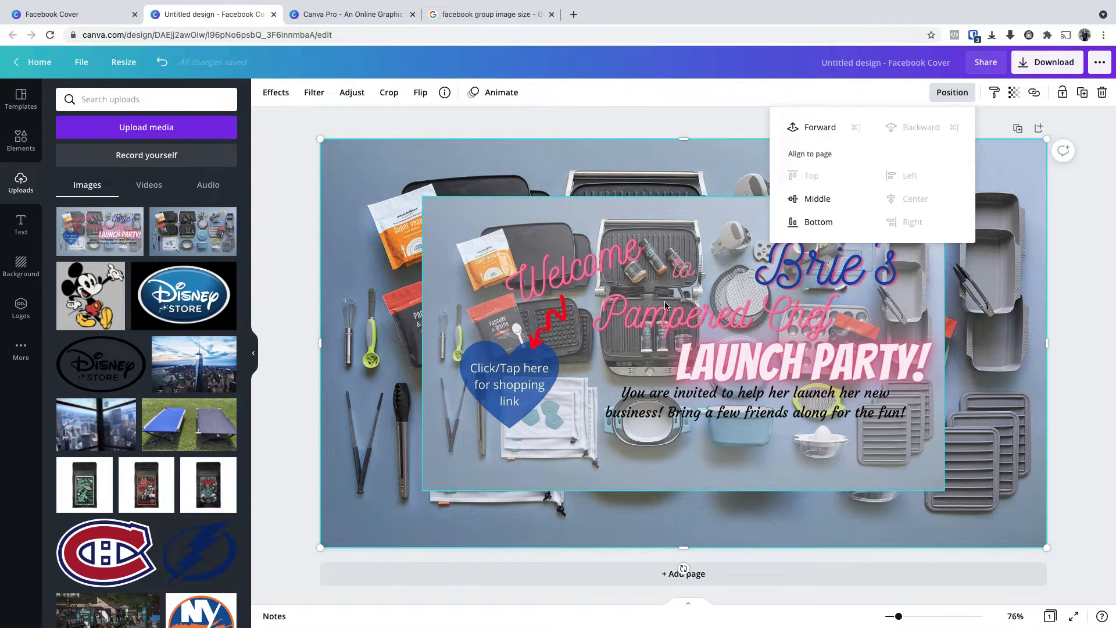
Step: Place the uploaded launch party banner over the kitchenware photo and enlarge it to cover the whole page
drag(703, 404, 662, 625)
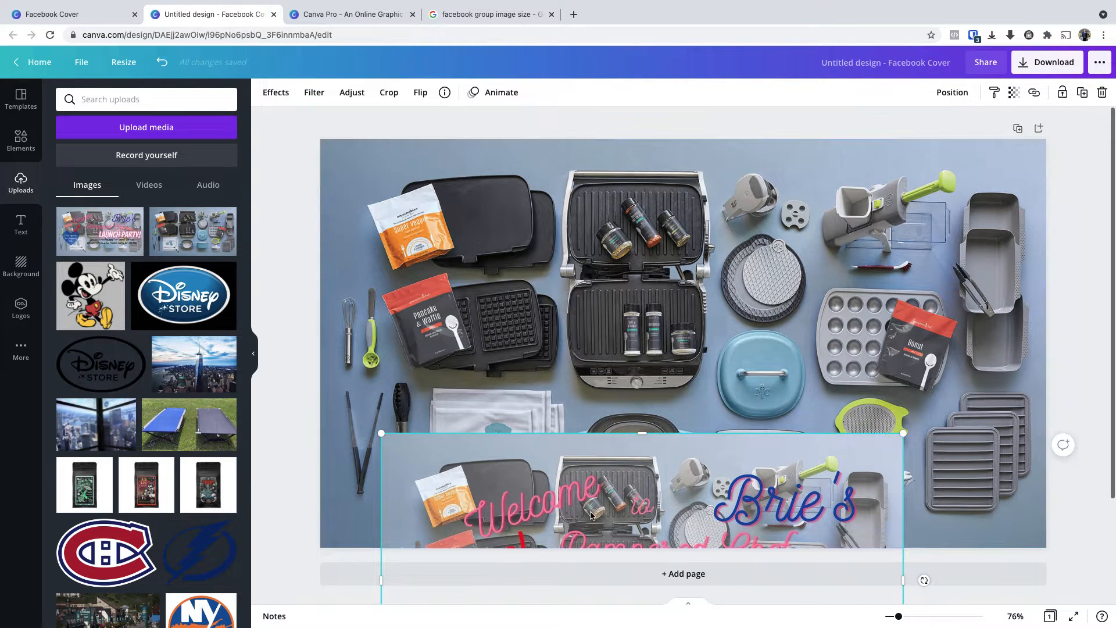
drag(589, 510, 527, 215)
drag(842, 434, 1037, 556)
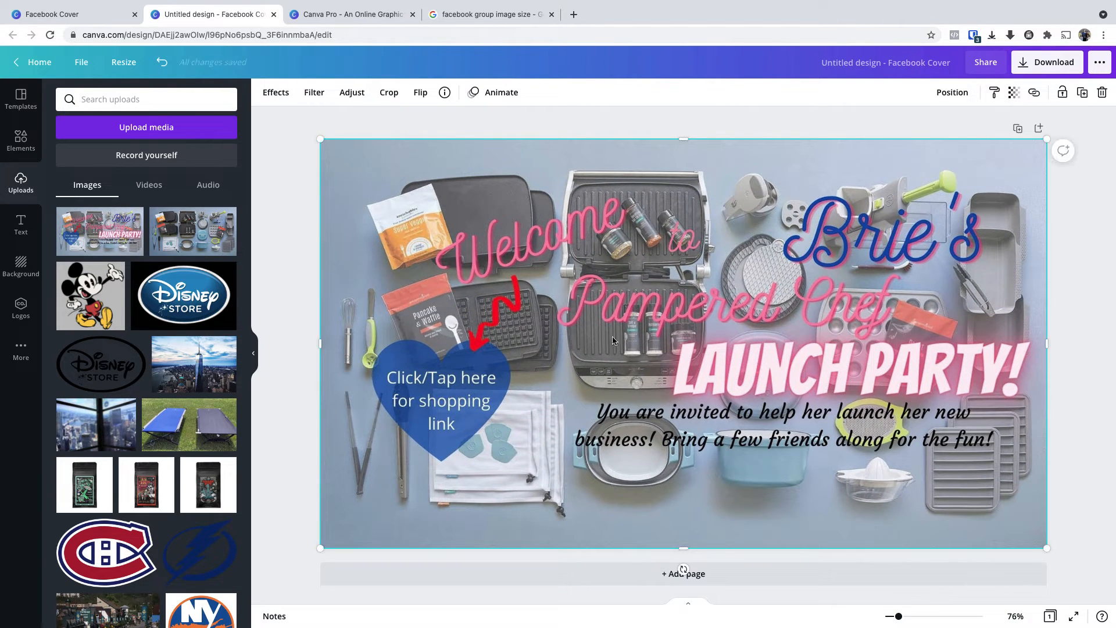
Step: Look through the ready-made font combinations for styles that match the banner's text
click(22, 229)
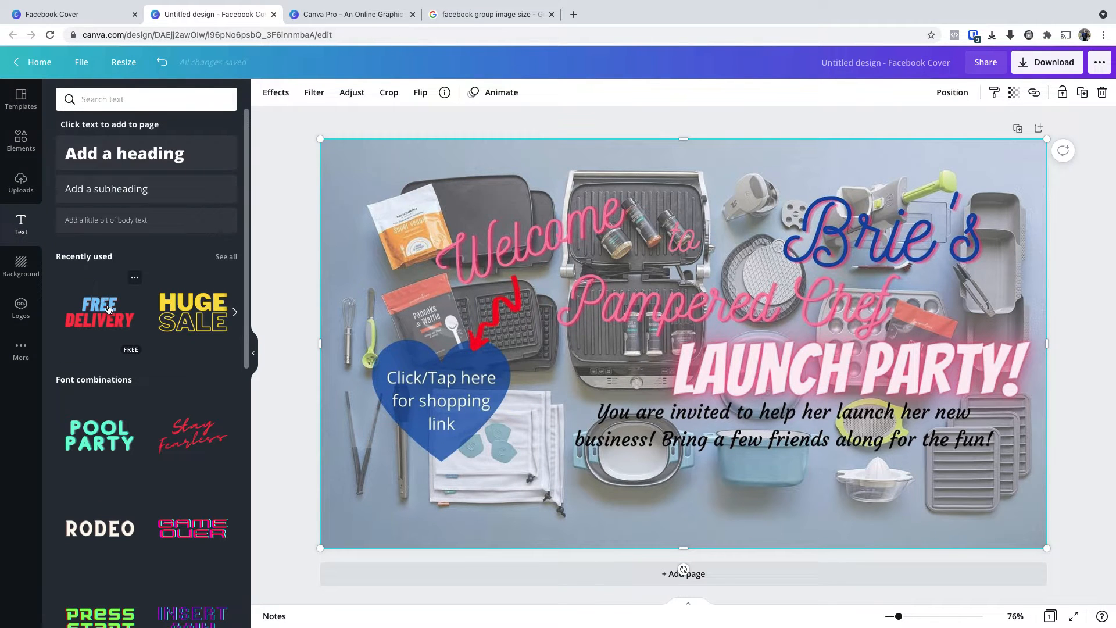
scroll(145, 378, down, 5)
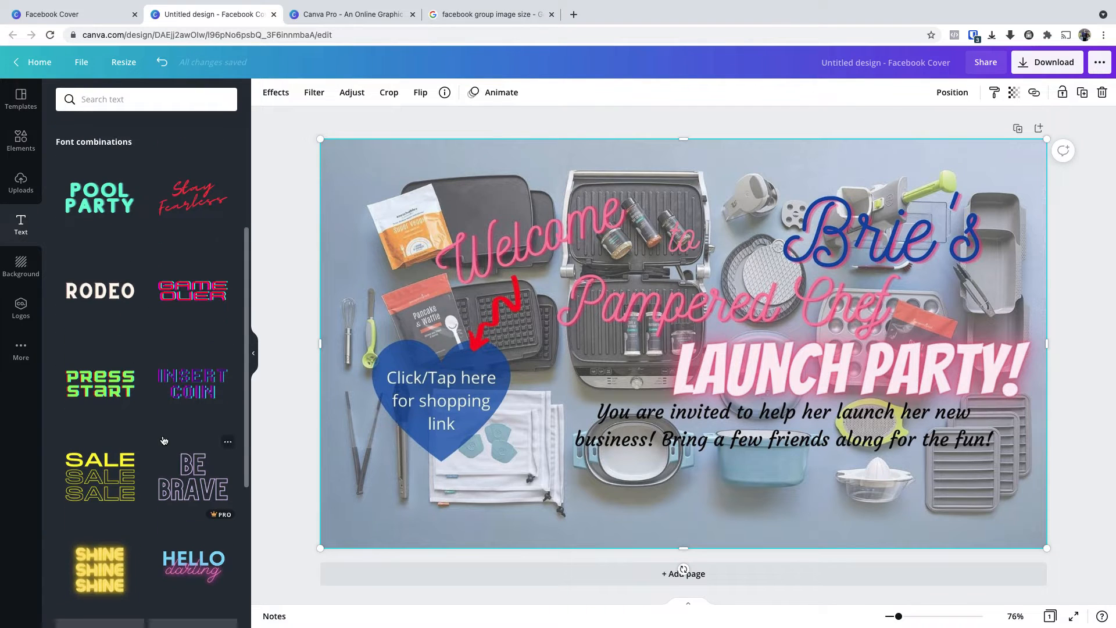
scroll(163, 440, down, 2)
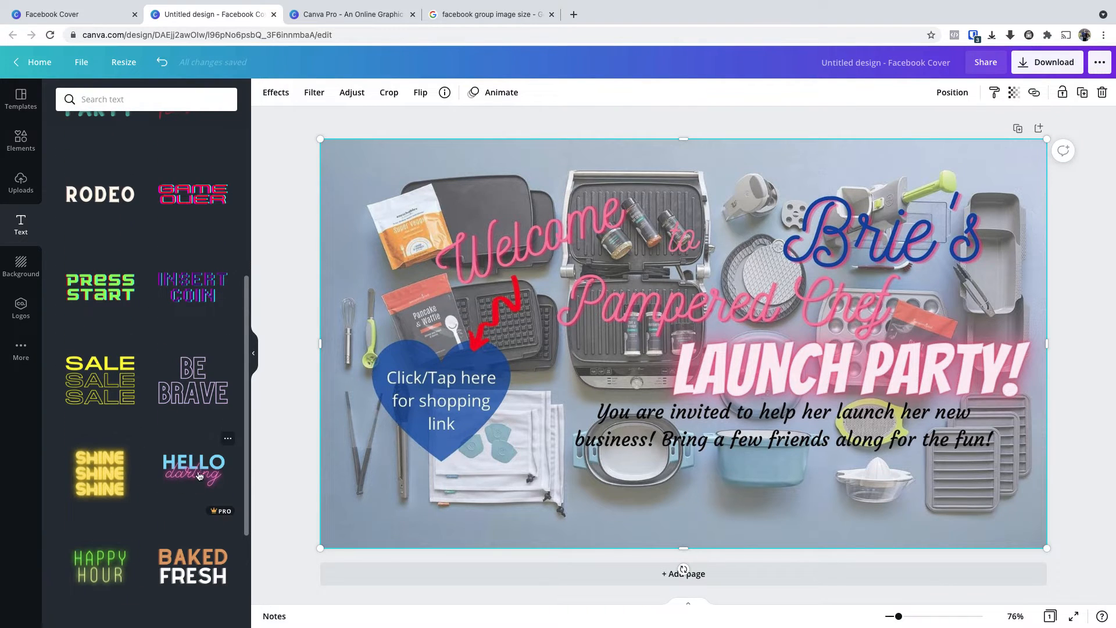
scroll(168, 465, down, 4)
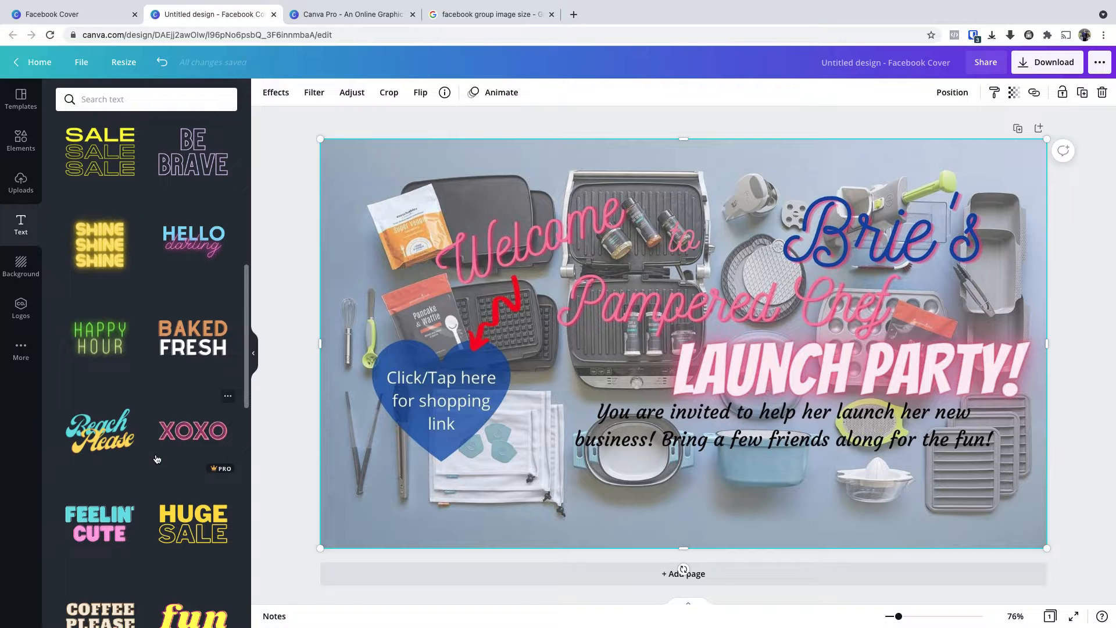
key(t)
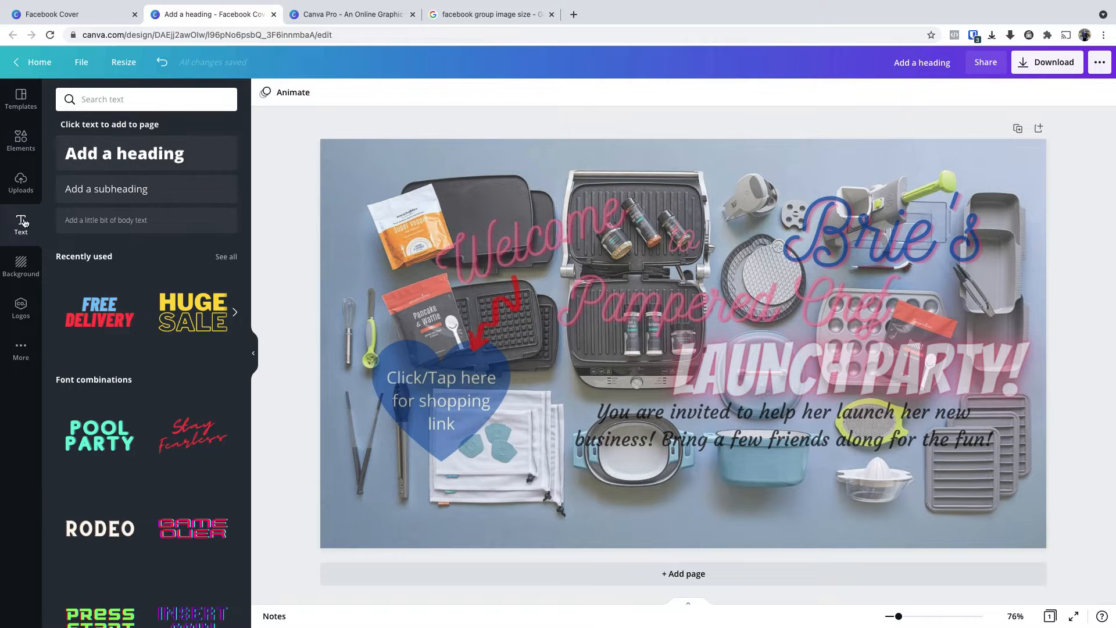
Step: Add a subheading reading "You are invited to help her launch her new business! Bring a few freinds along for the fun!"
click(123, 196)
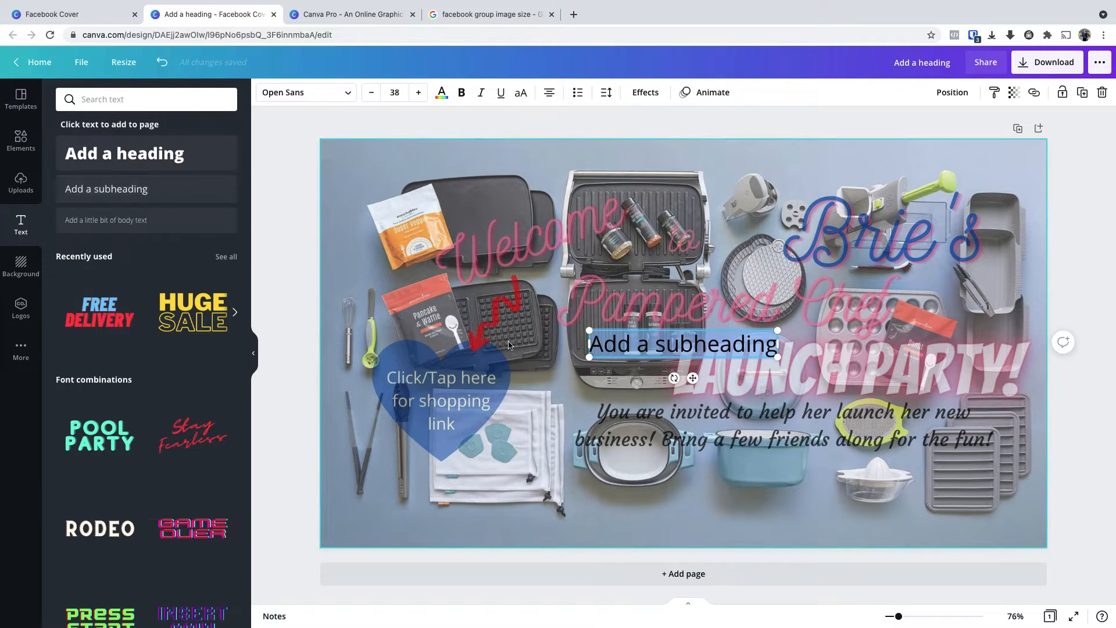
double_click(636, 344)
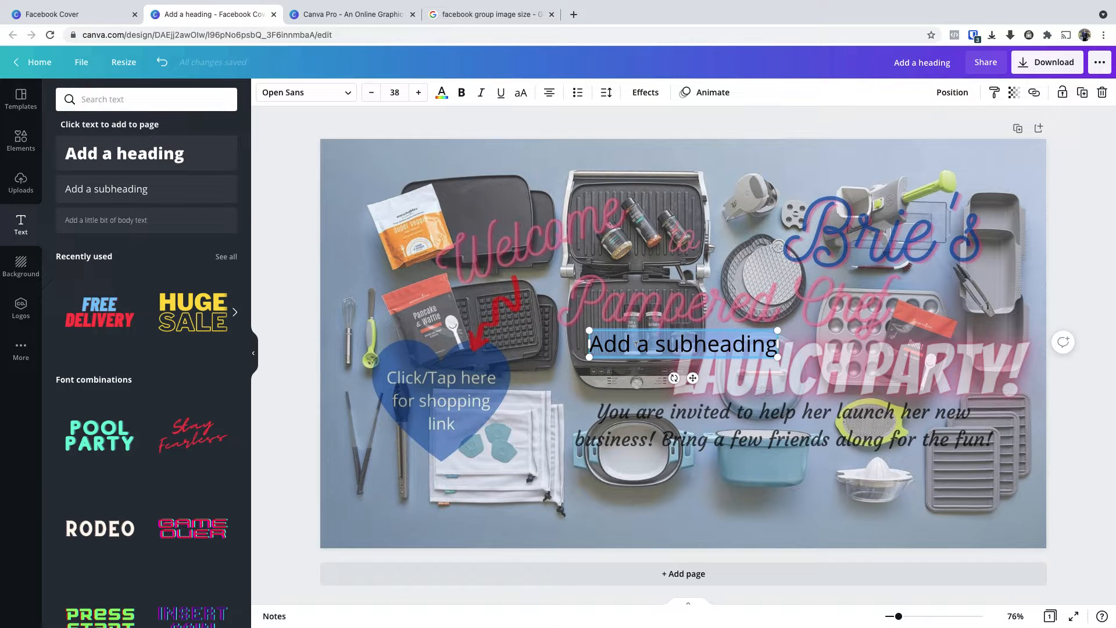
text(You)
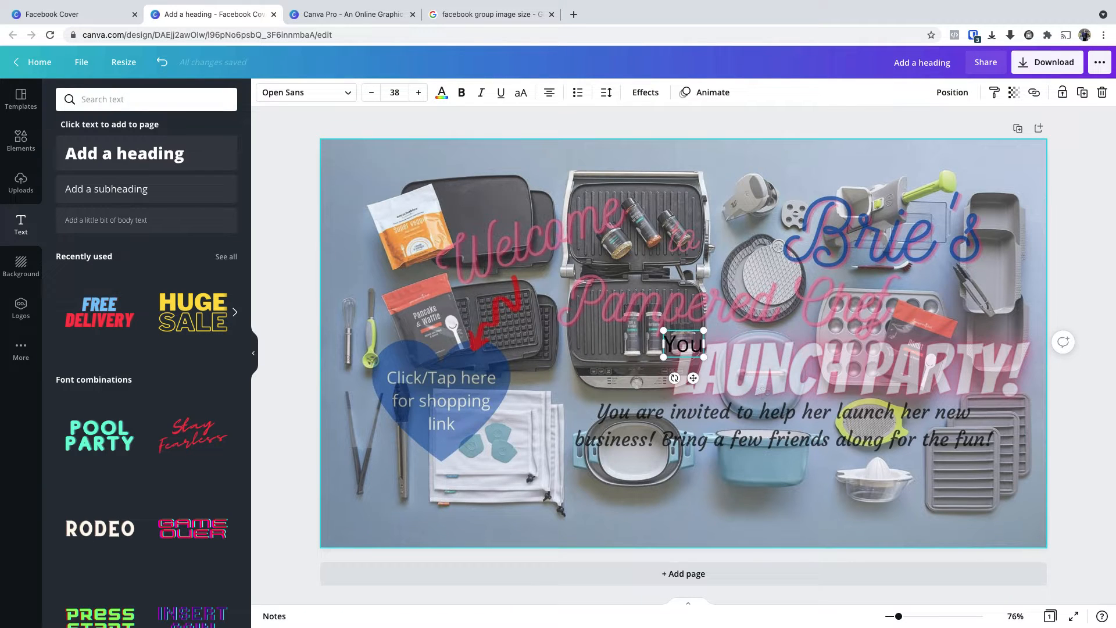
text( are)
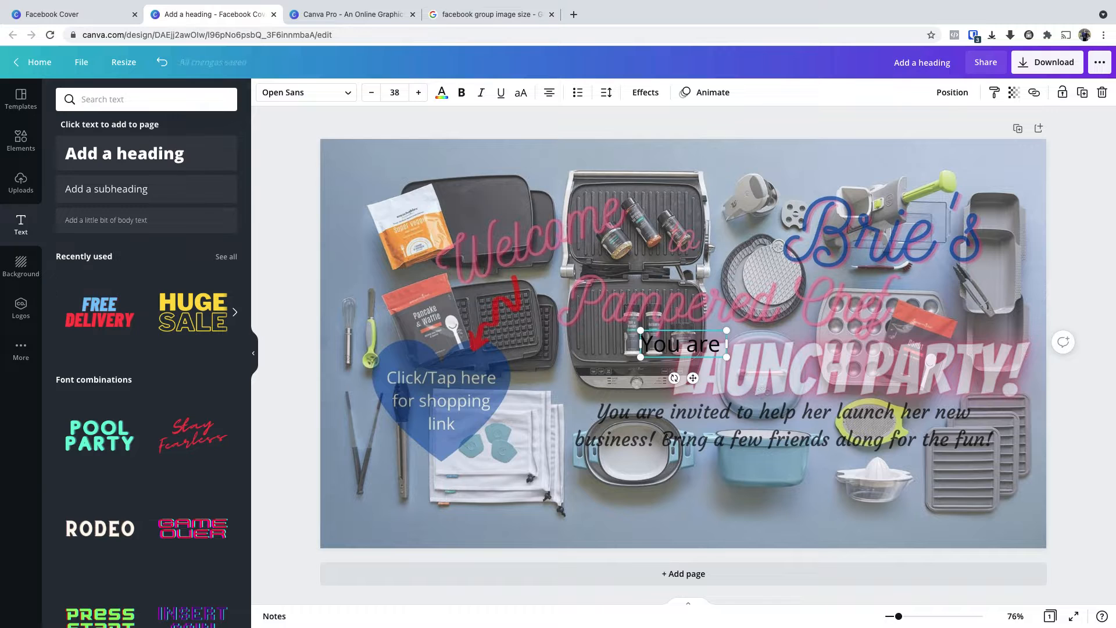
text( invited to h)
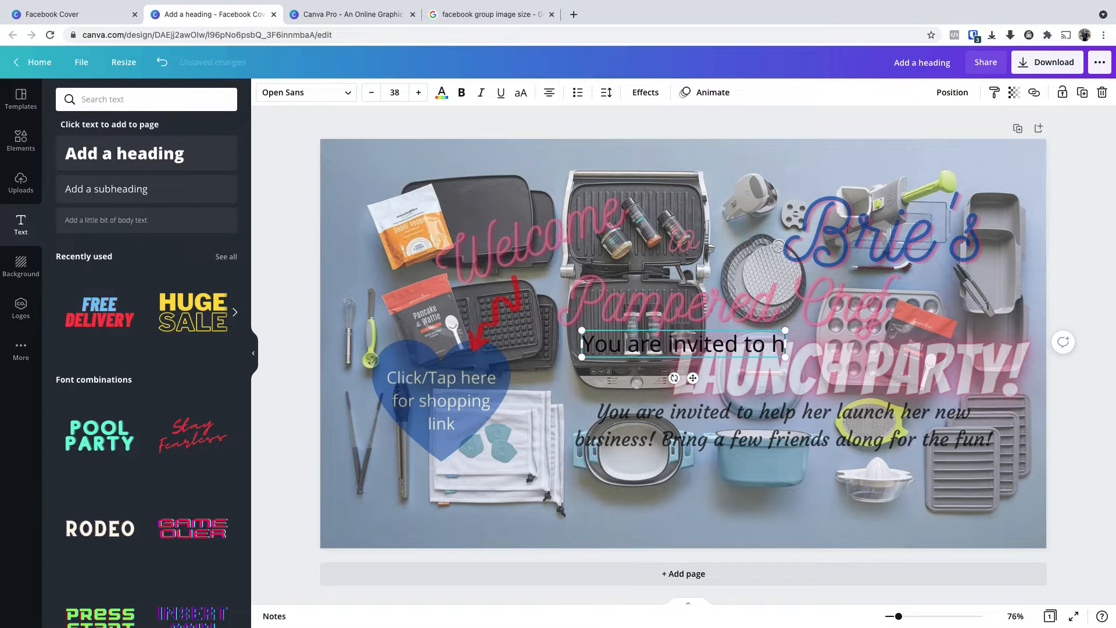
text(elp her launch)
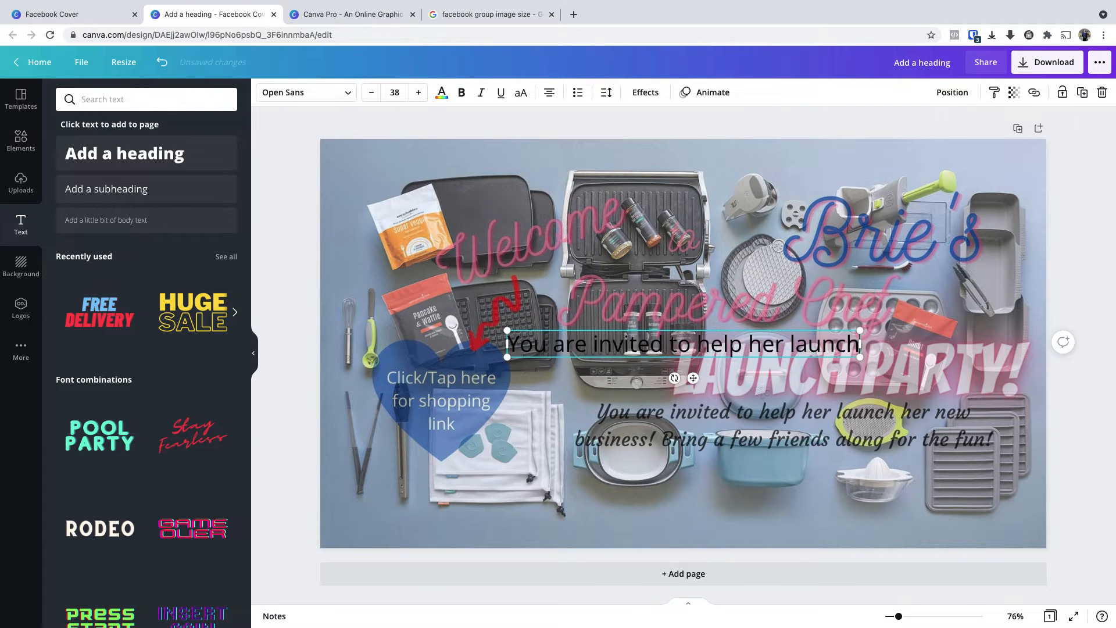
text( her new busi)
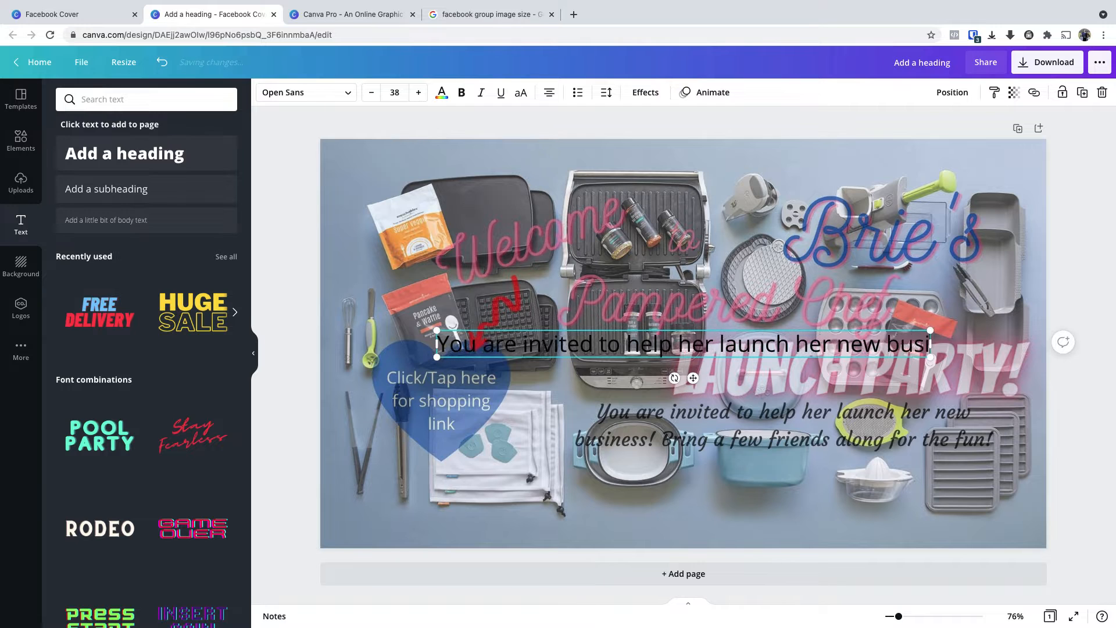
text(ness!  Bring a fe)
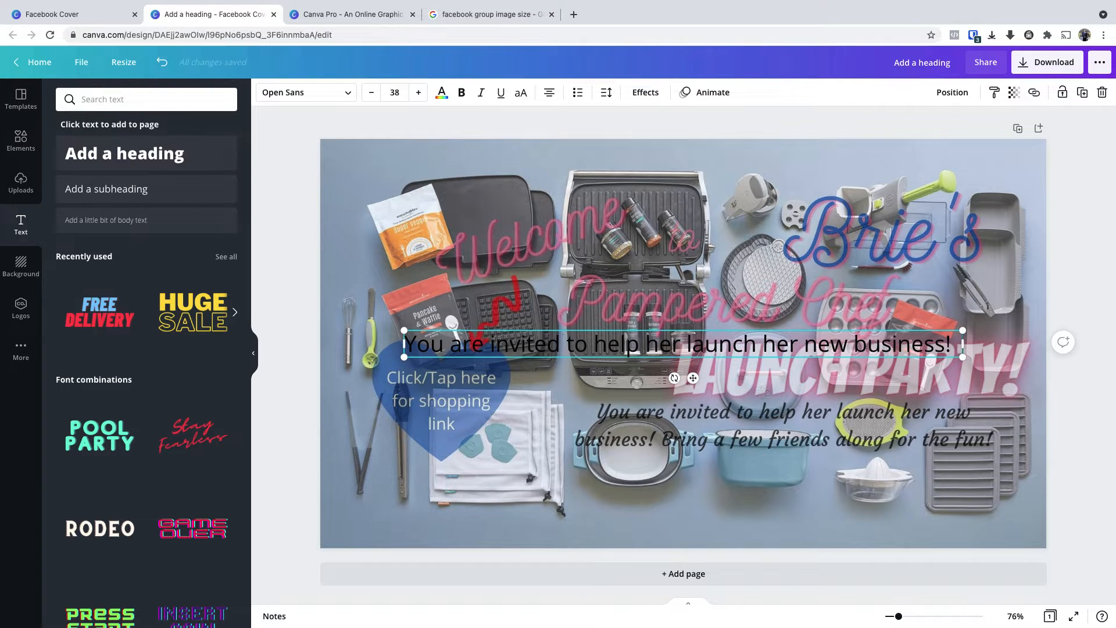
text(w)
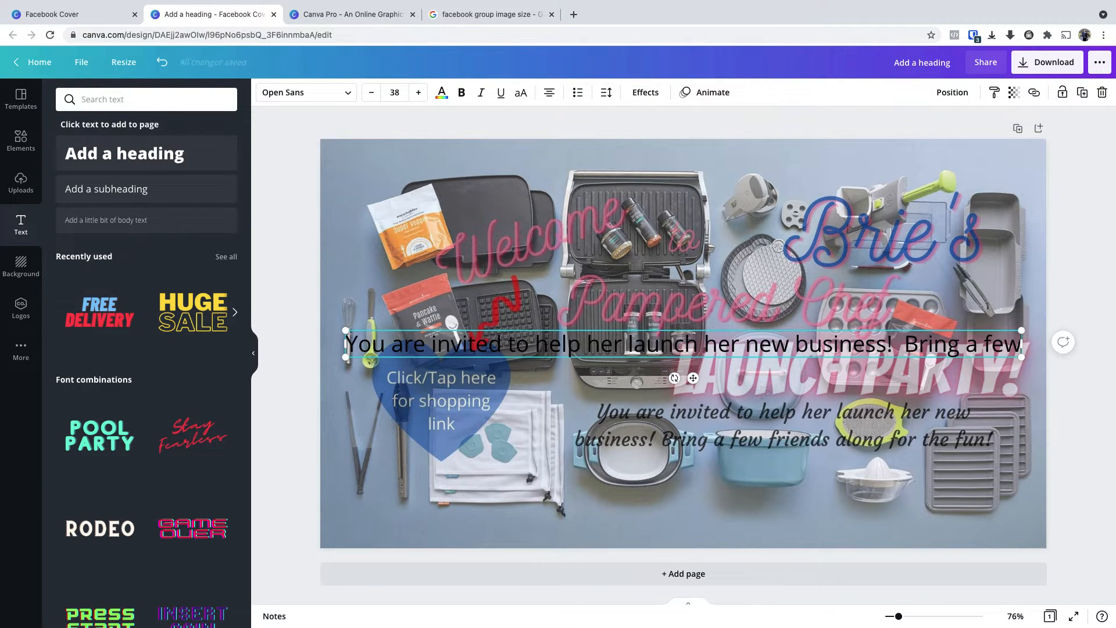
text( freinds along for the fun!)
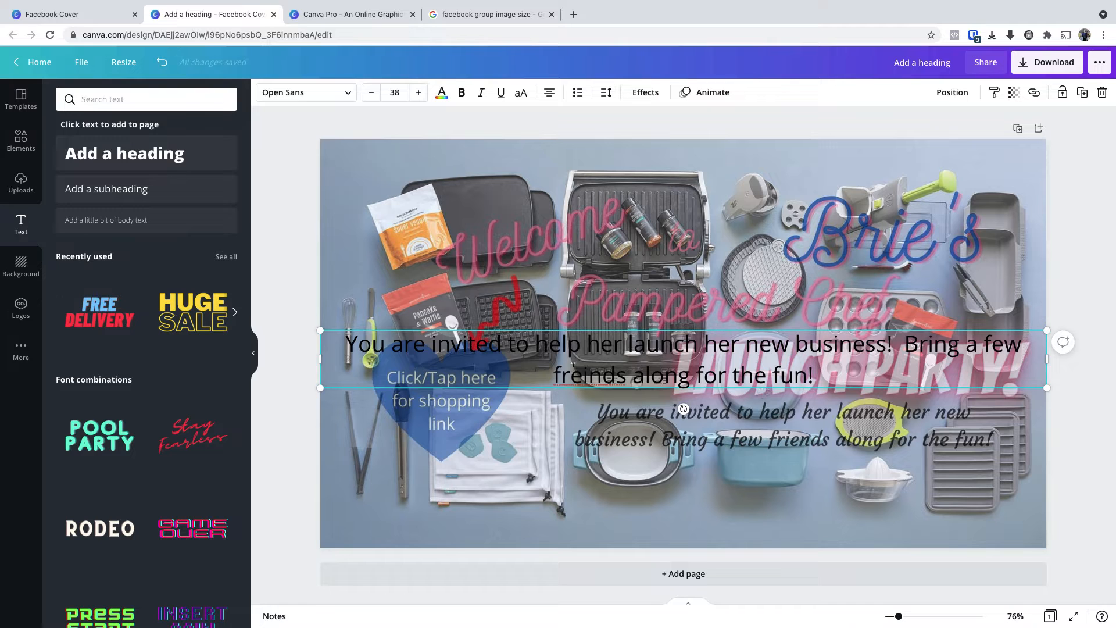
Step: Narrow the invitation text box and move it below the "LAUNCH PARTY!" lettering
drag(319, 360, 521, 365)
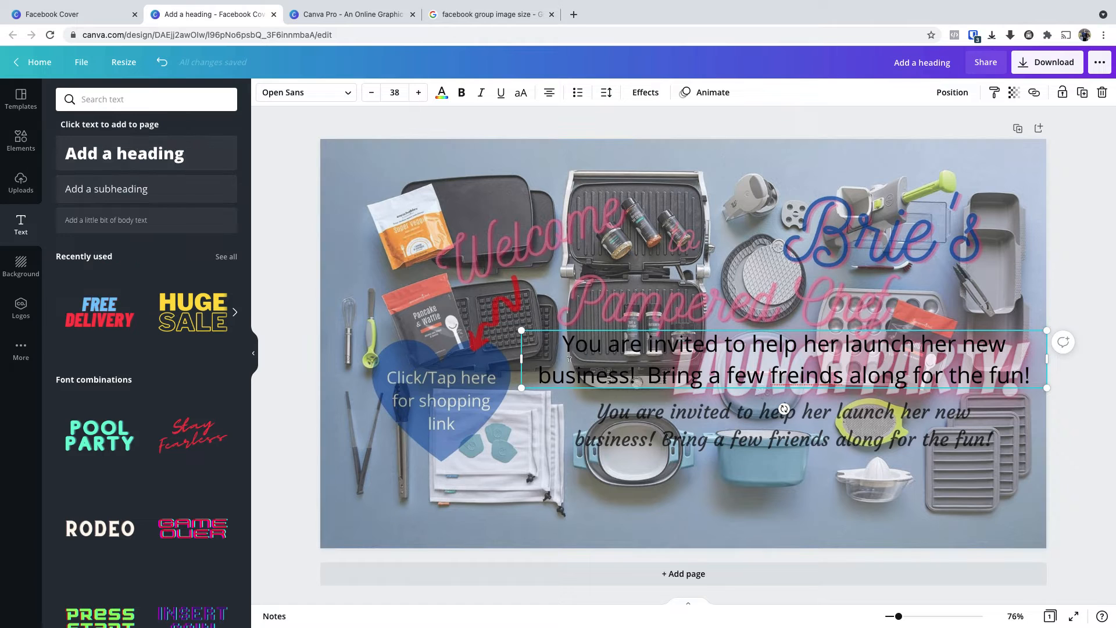
mouse_move(518, 360)
mouse_down()
mouse_move(625, 363)
mouse_move(507, 363)
mouse_move(530, 364)
mouse_up()
click(528, 366)
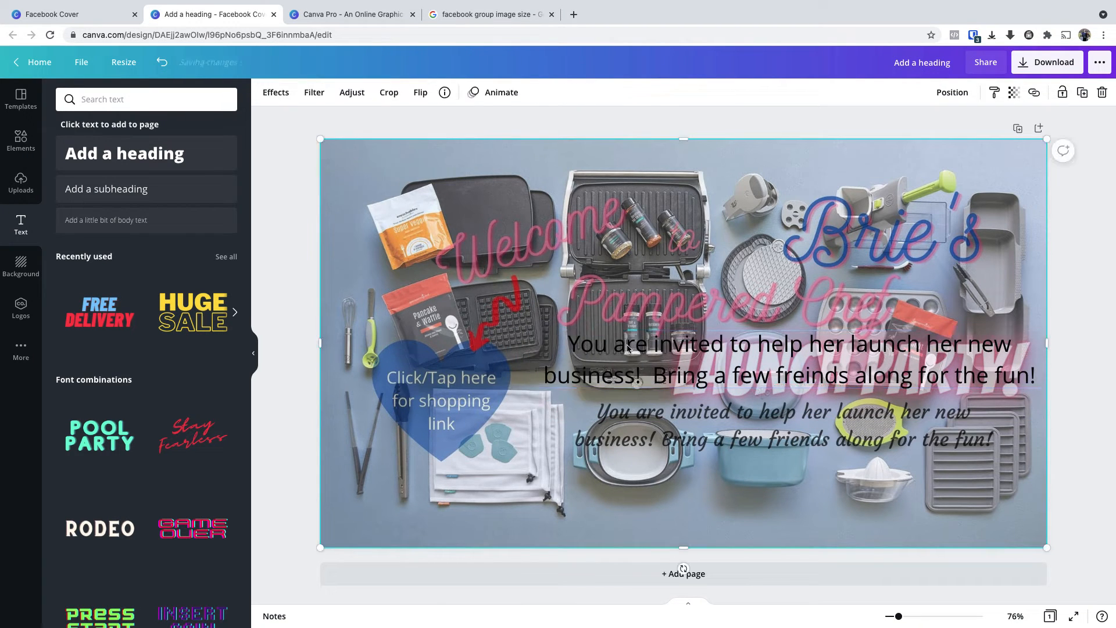
click(637, 357)
drag(636, 357, 623, 421)
drag(512, 424, 567, 425)
Step: Set the invitation text to Quicksand at size 33 and align it over the banner's matching two lines
double_click(623, 423)
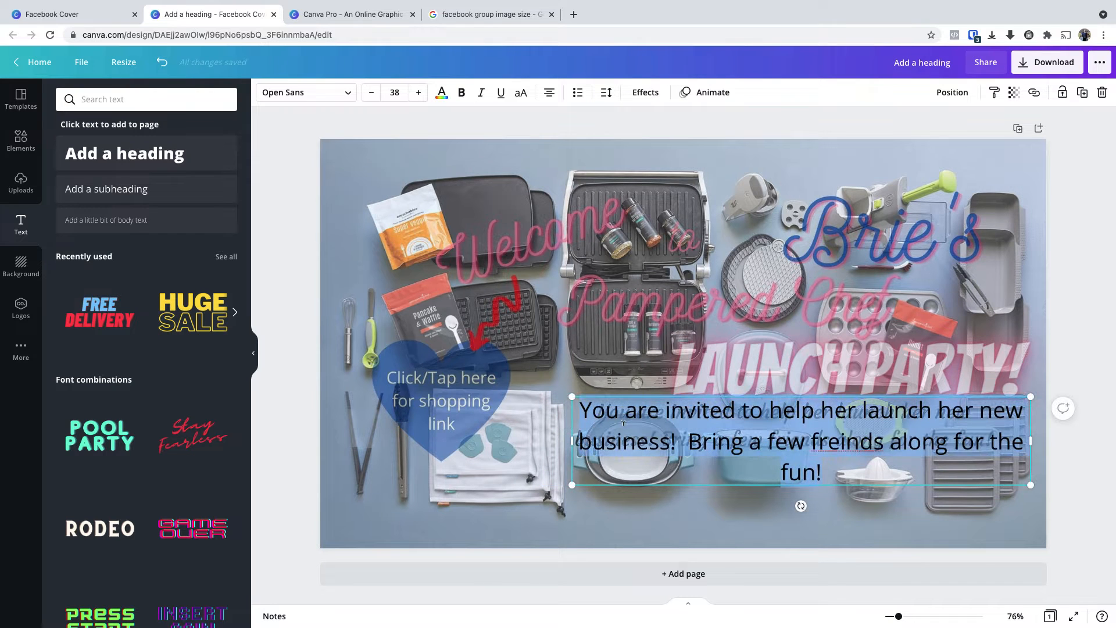
click(372, 92)
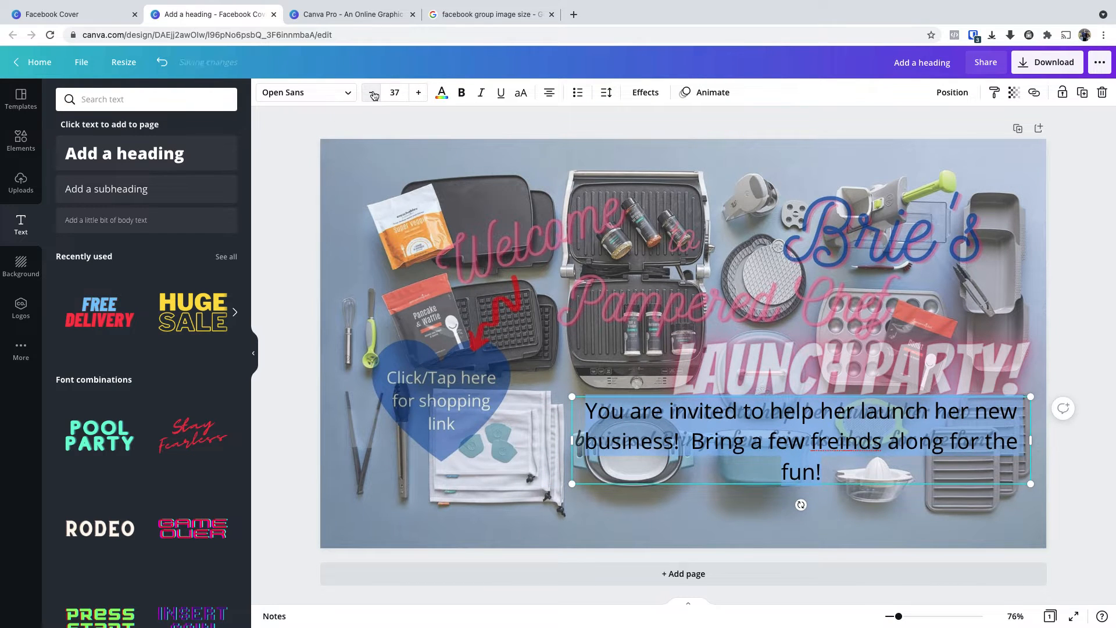
click(372, 92)
click(372, 93)
click(373, 93)
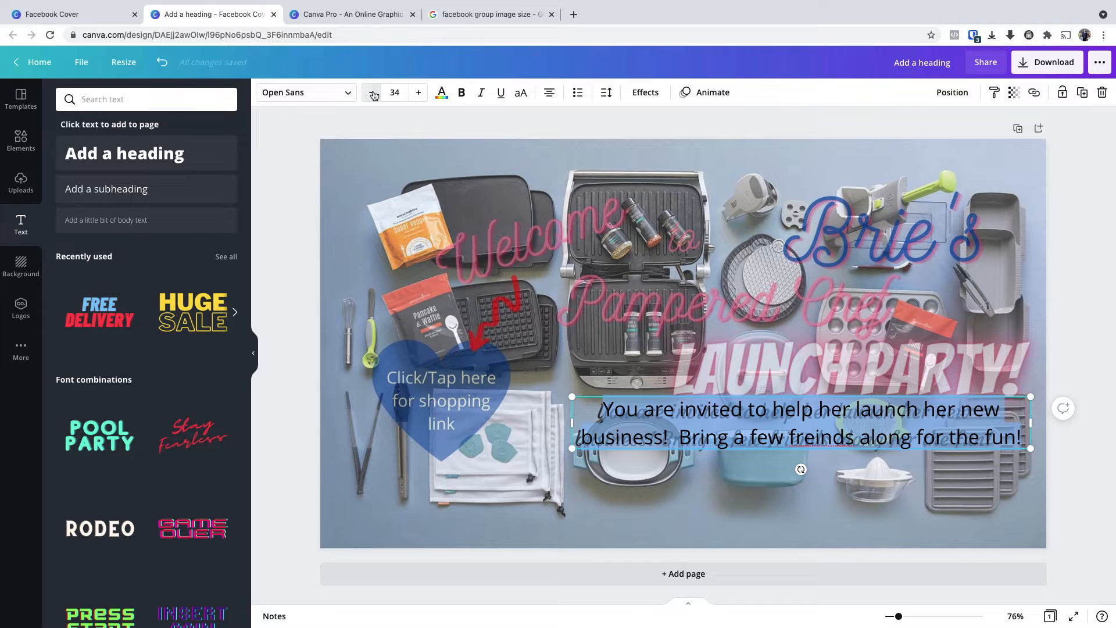
click(373, 93)
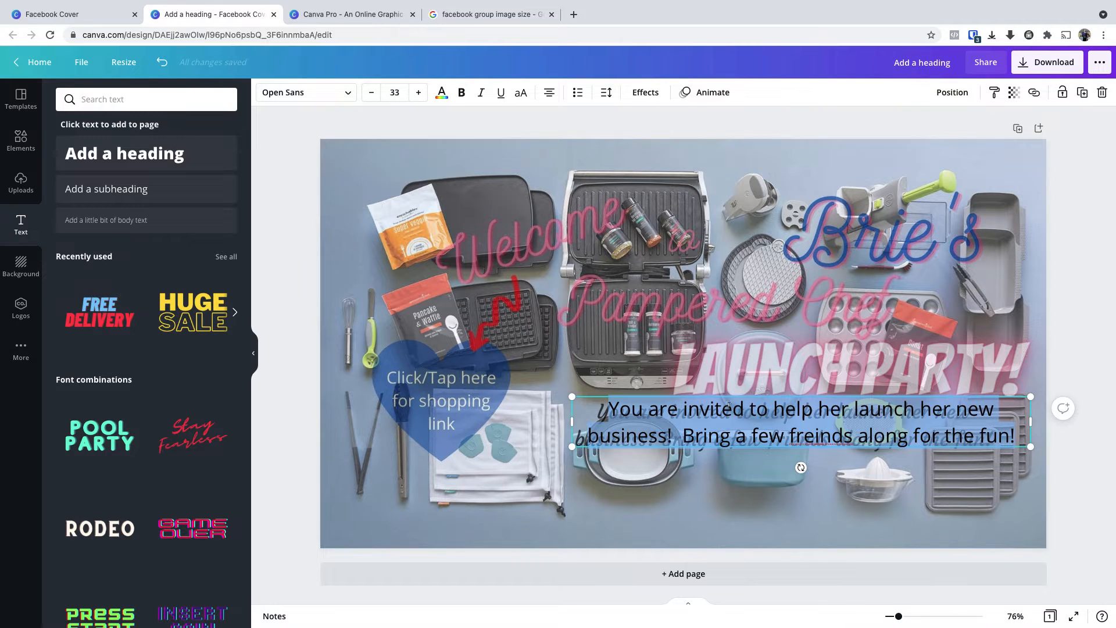
click(342, 93)
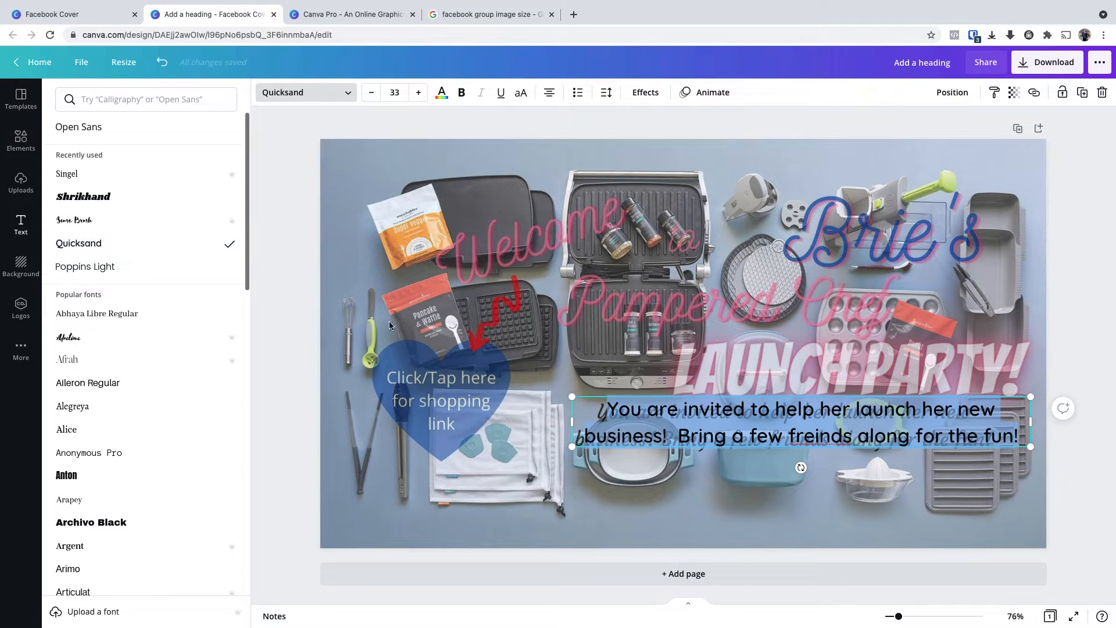
click(615, 488)
drag(676, 420, 659, 425)
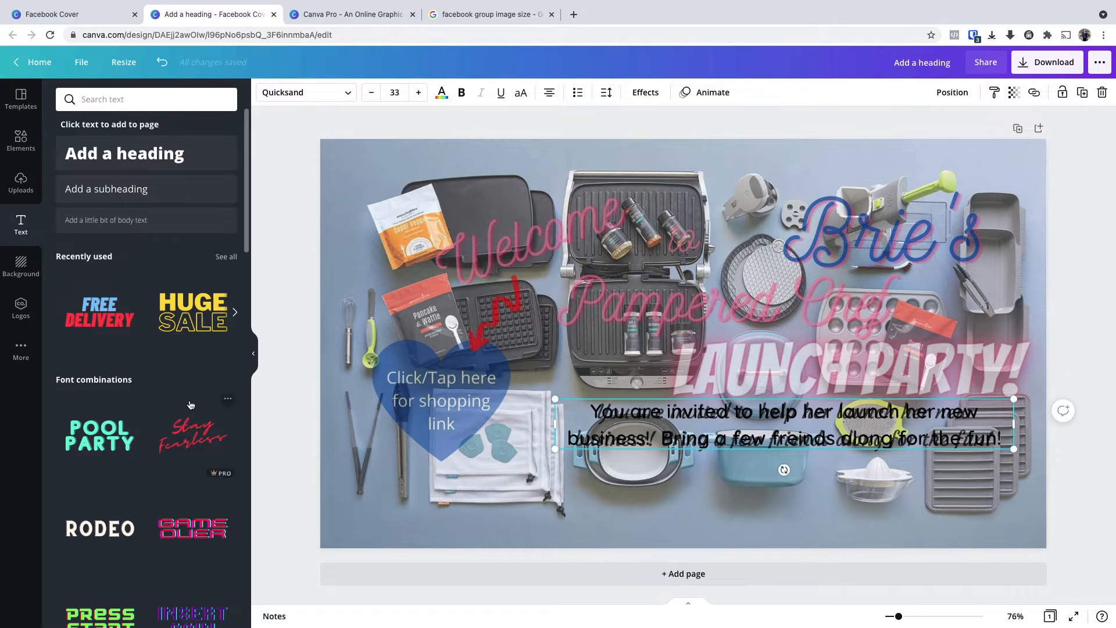
Step: Add the "FREE DELIVERY" text style and replace both of its lines with the single text "LAUNCH PARTY!"
click(96, 314)
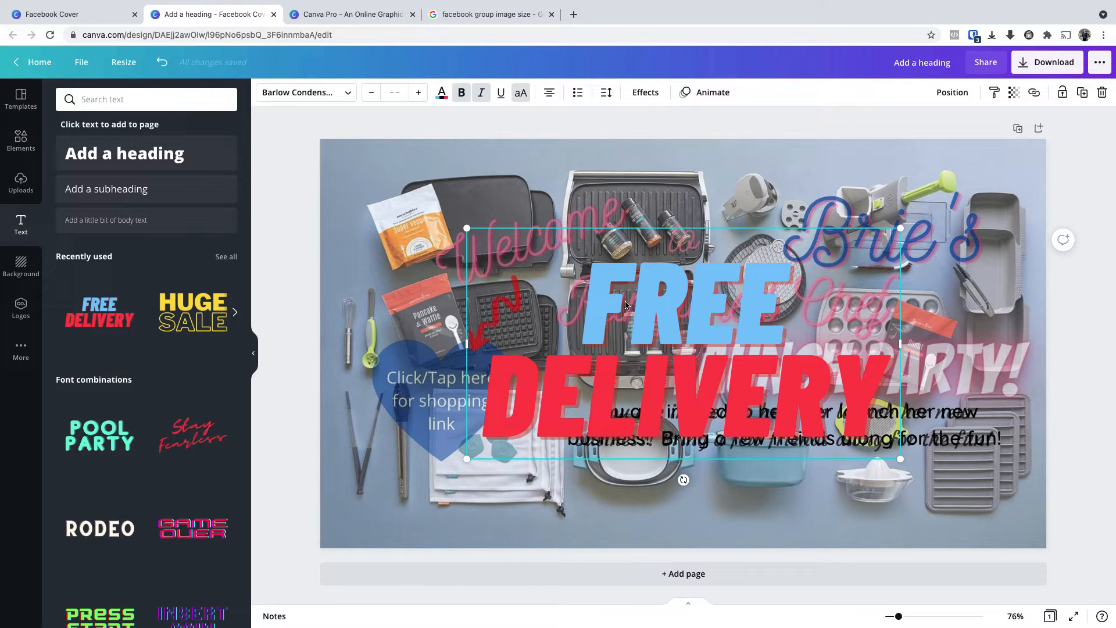
double_click(678, 294)
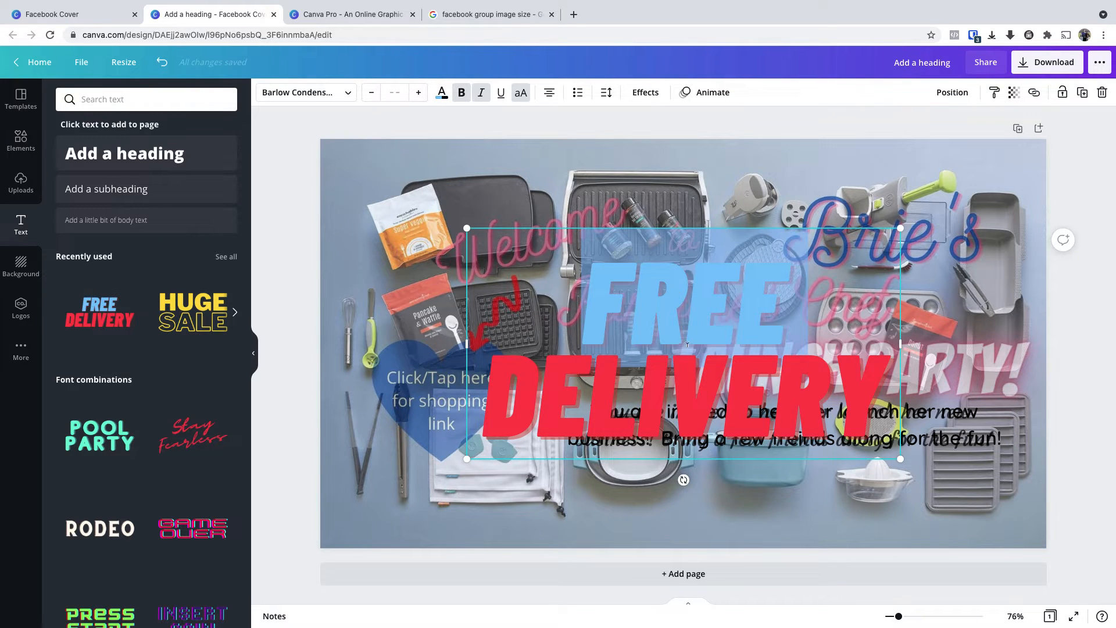
key(BackSpace)
double_click(690, 311)
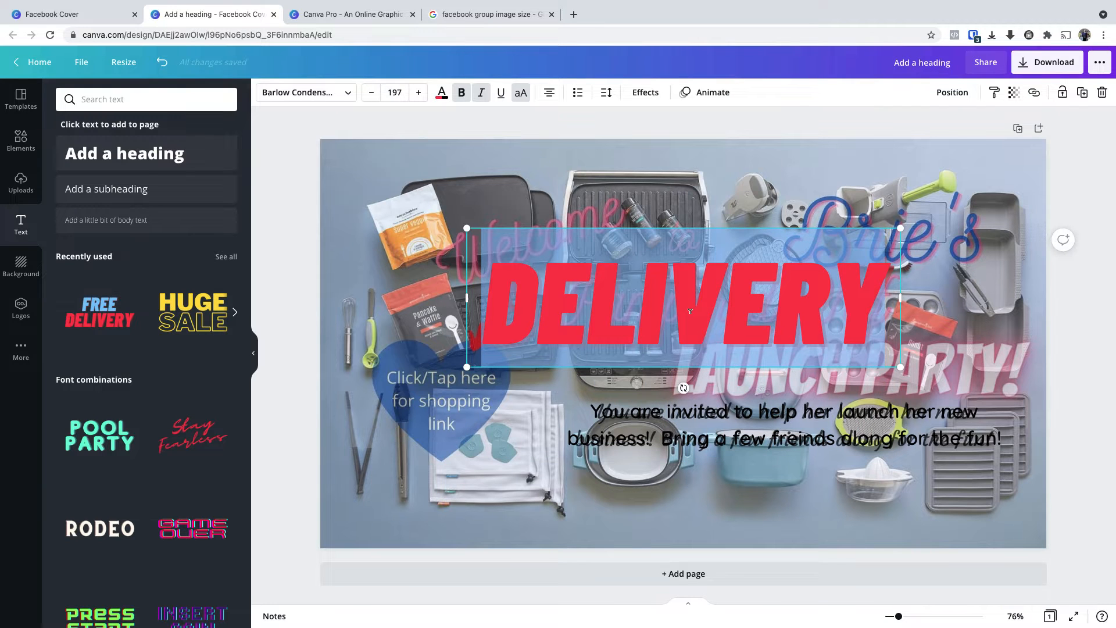
text(LAUNCH PA)
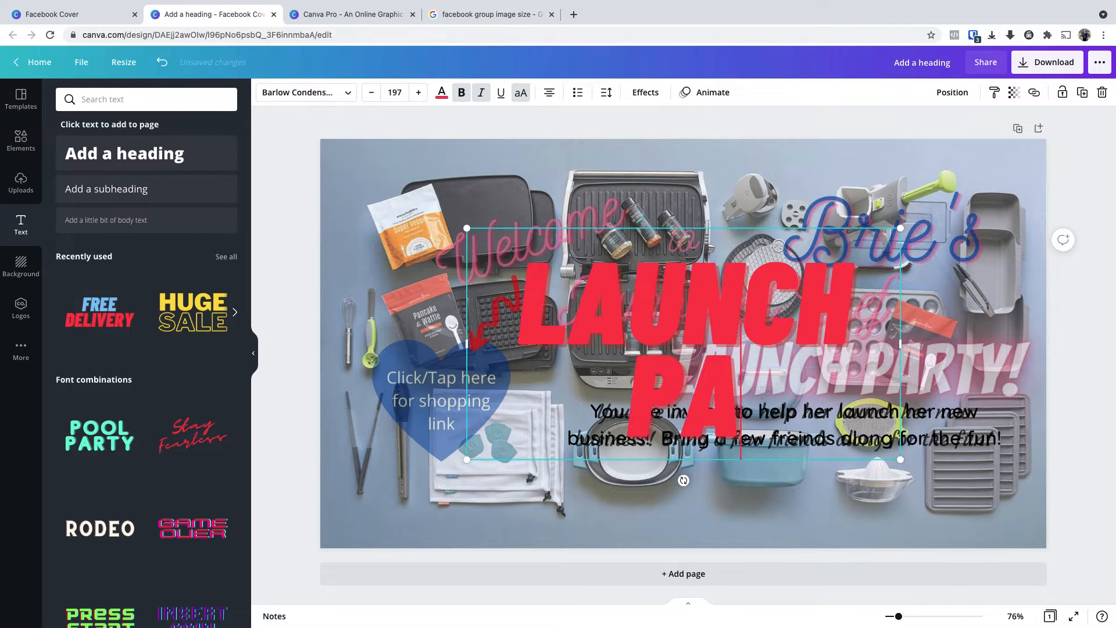
text(RTY!)
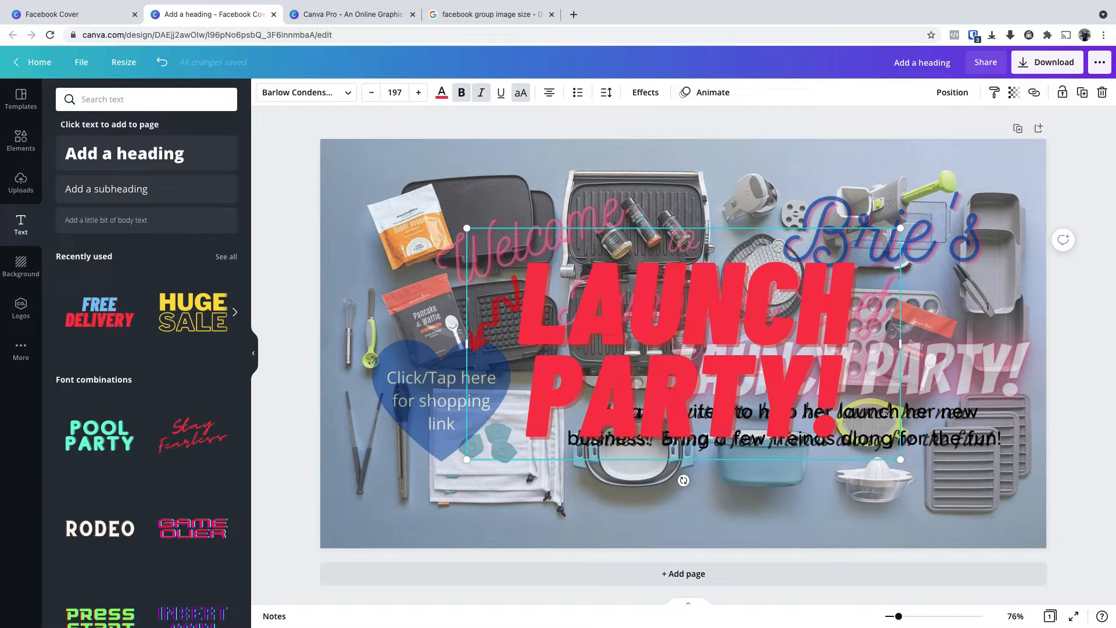
Step: Reduce the whole "LAUNCH PARTY!" text to size 90
key(ctrl+a)
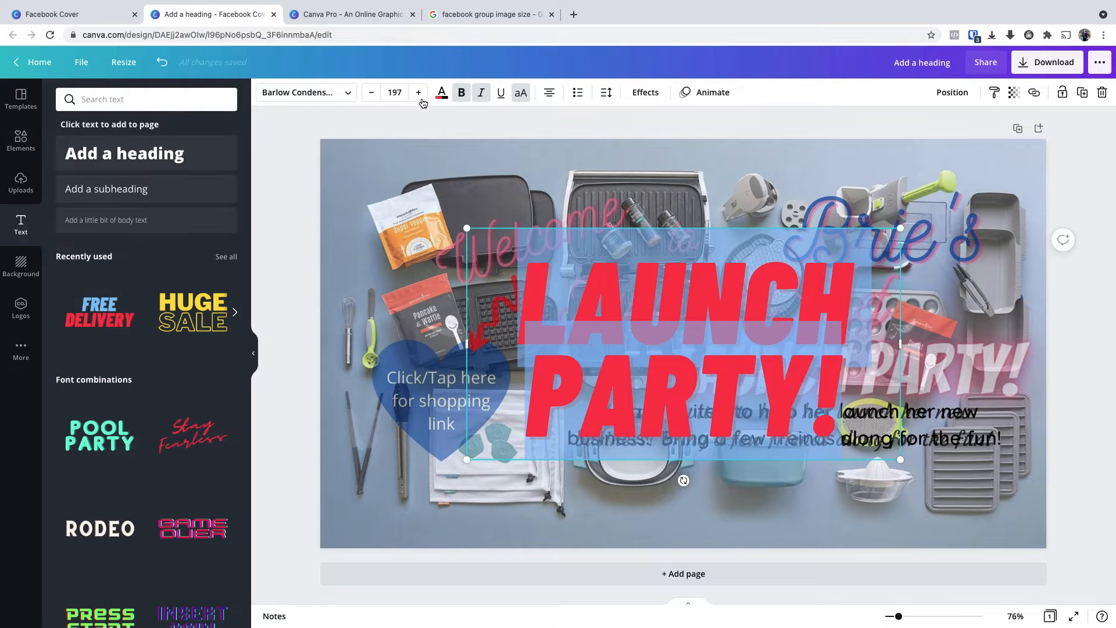
click(371, 93)
click(371, 93)
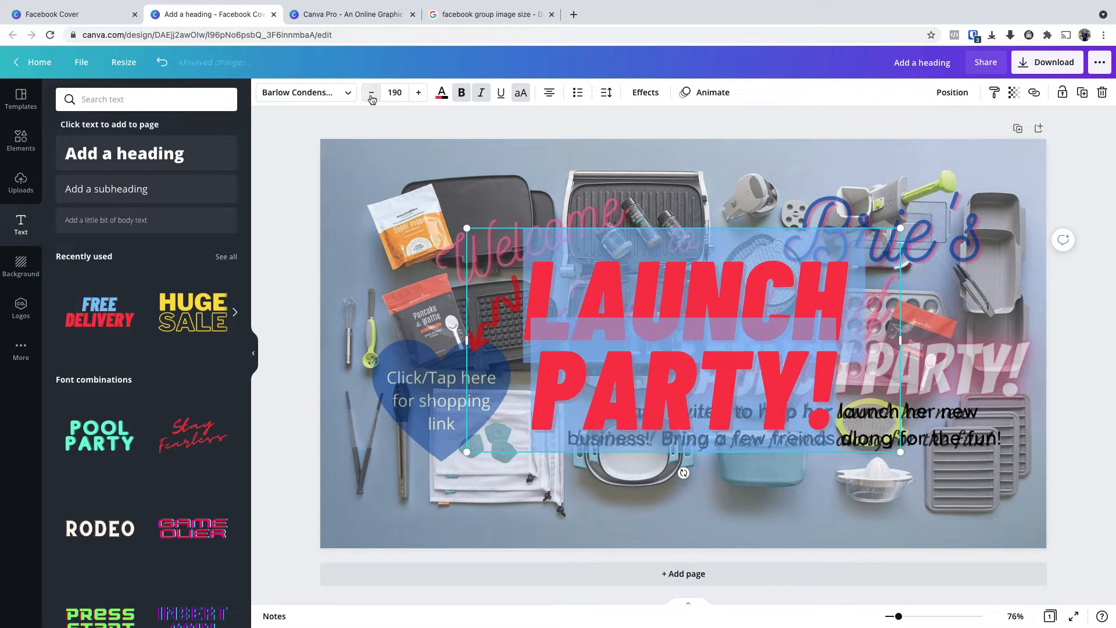
click(371, 93)
click(371, 93)
click(371, 93)
click(388, 92)
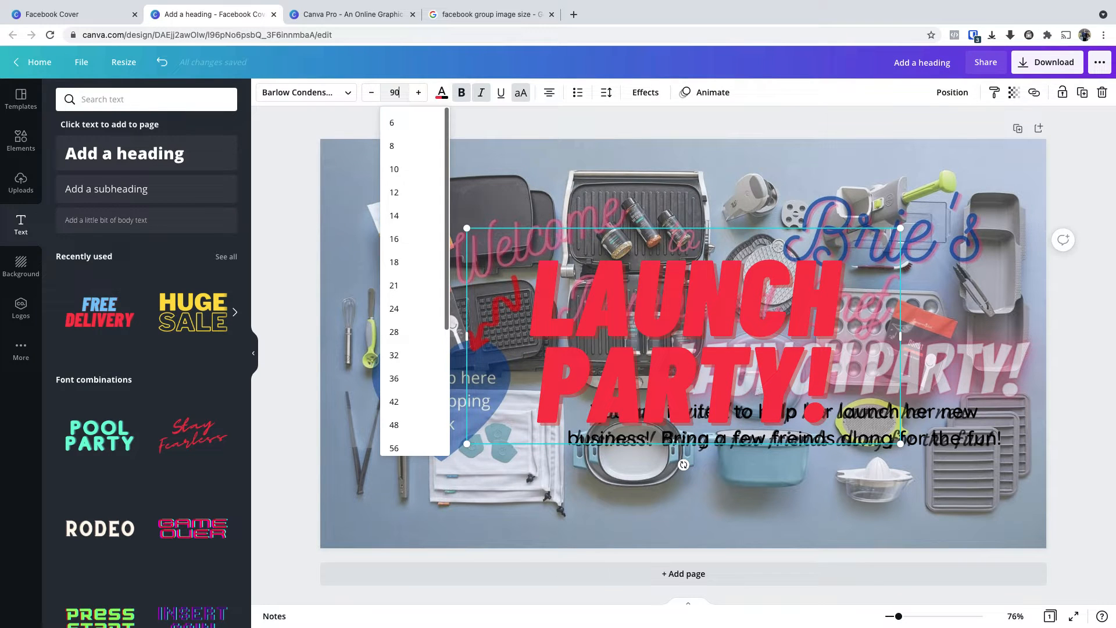
text(90)
key(Return)
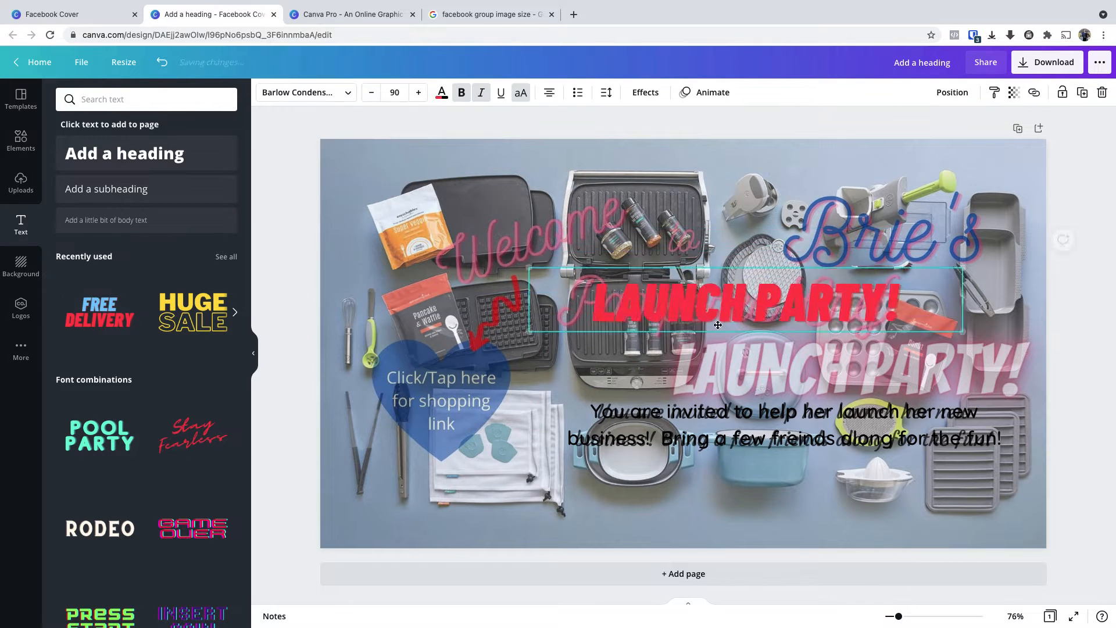
Step: Place the red "LAUNCH PARTY!" text over the banner's matching lettering and enlarge it to size 103
drag(718, 325, 822, 390)
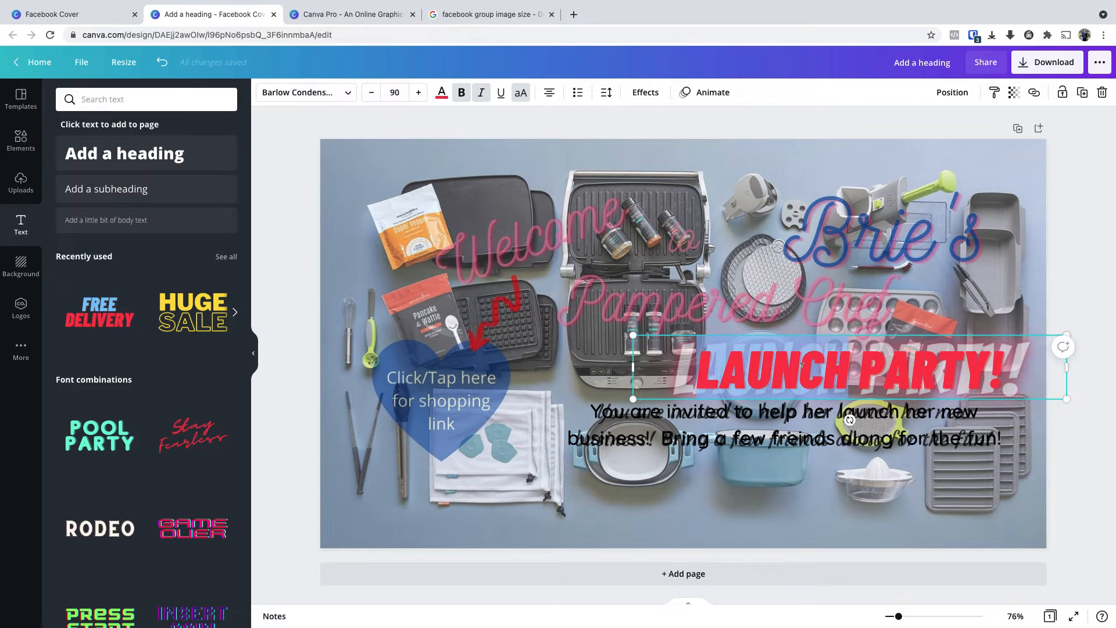
click(418, 93)
click(418, 93)
click(417, 93)
click(417, 93)
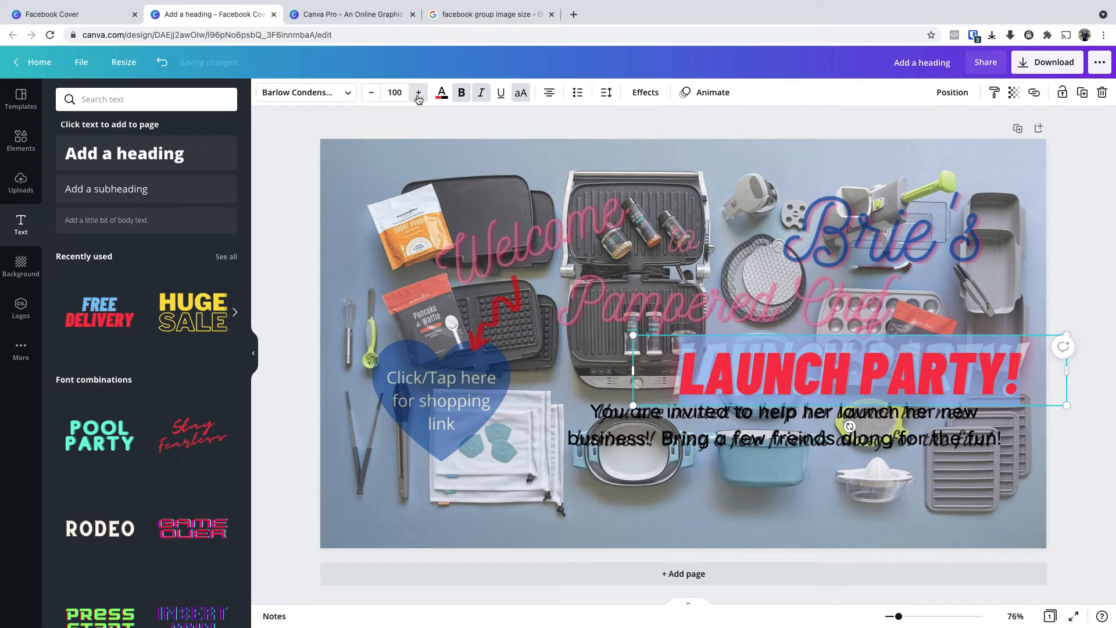
click(418, 93)
click(418, 93)
click(418, 93)
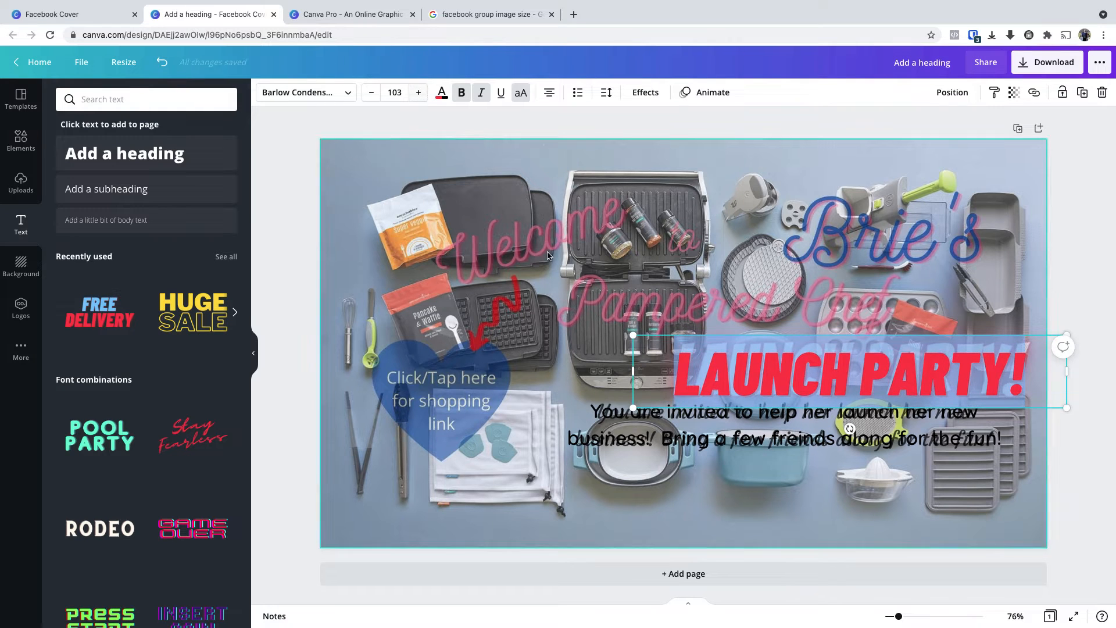
click(811, 516)
click(809, 371)
drag(809, 370, 809, 365)
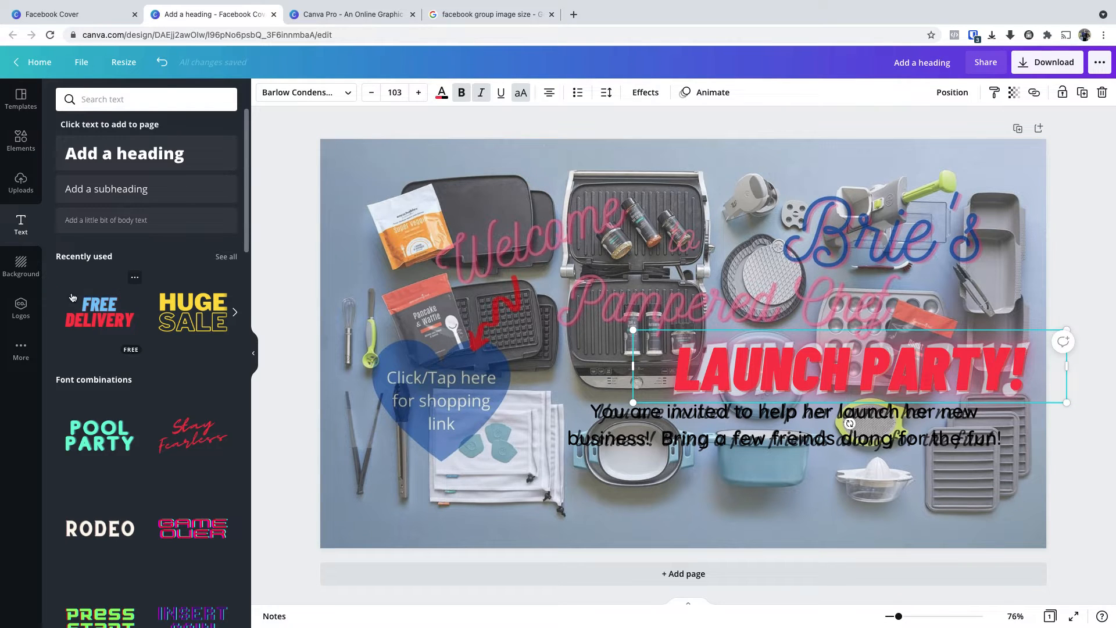
scroll(134, 419, down, 1)
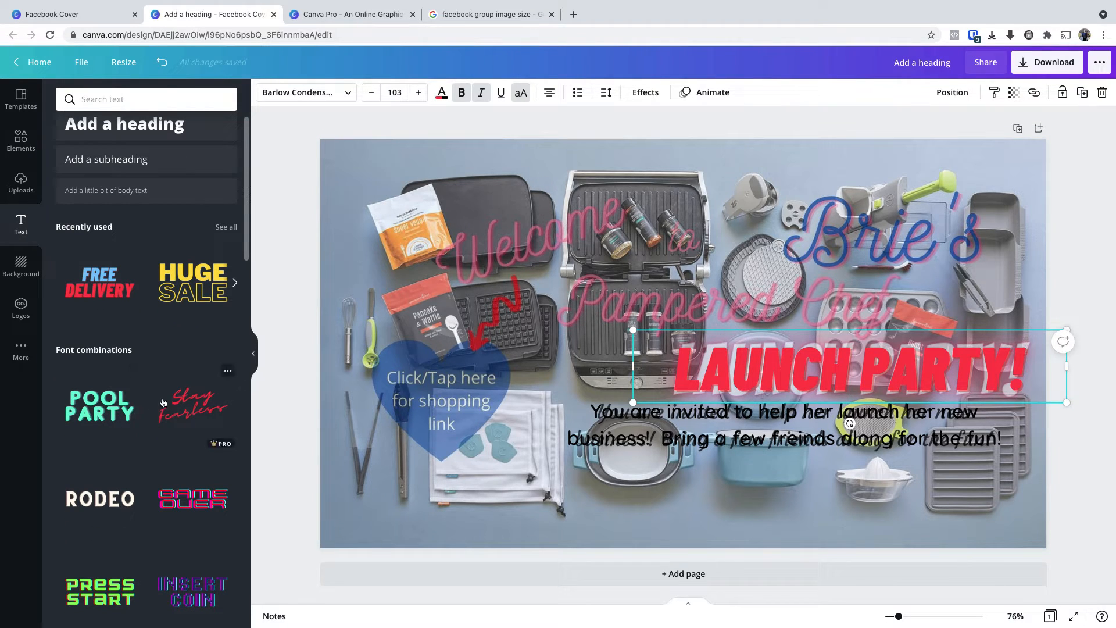
click(124, 132)
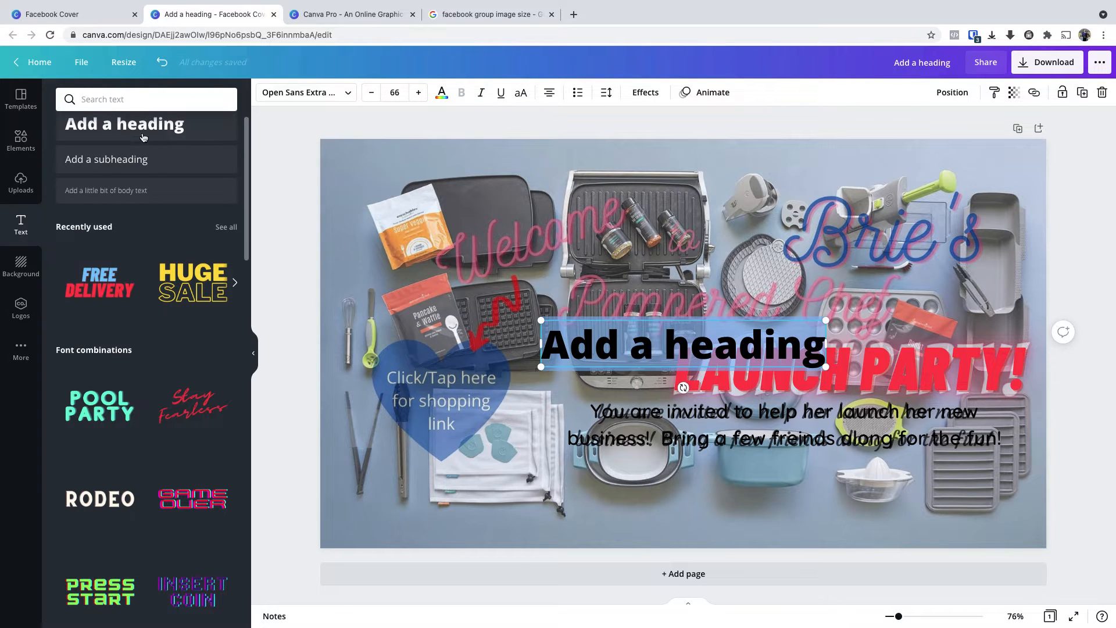
click(440, 94)
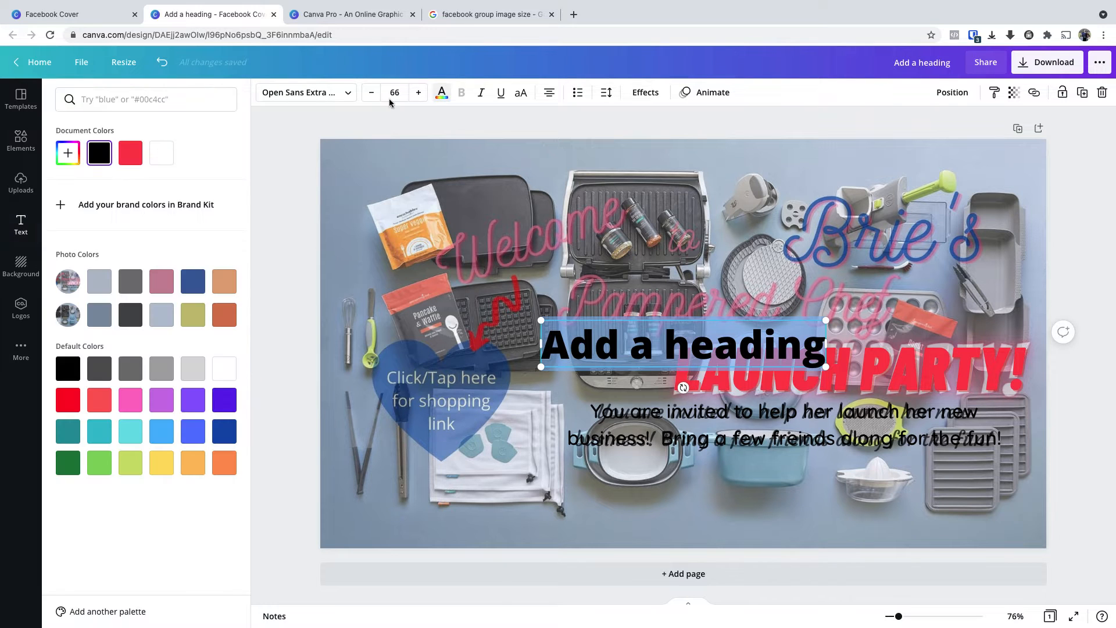
click(191, 289)
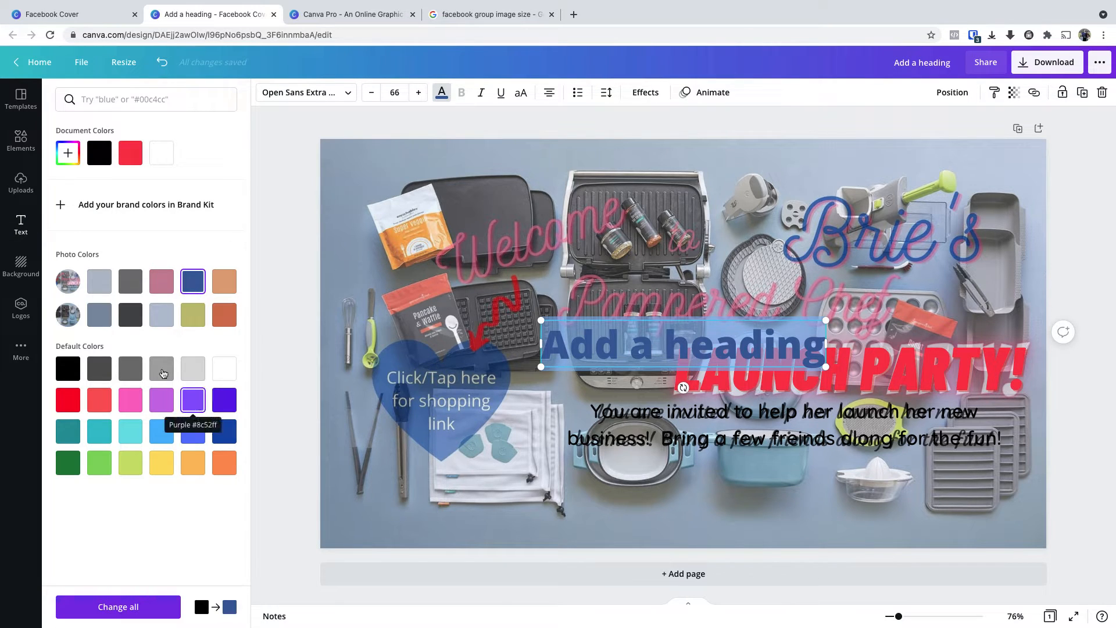
click(68, 155)
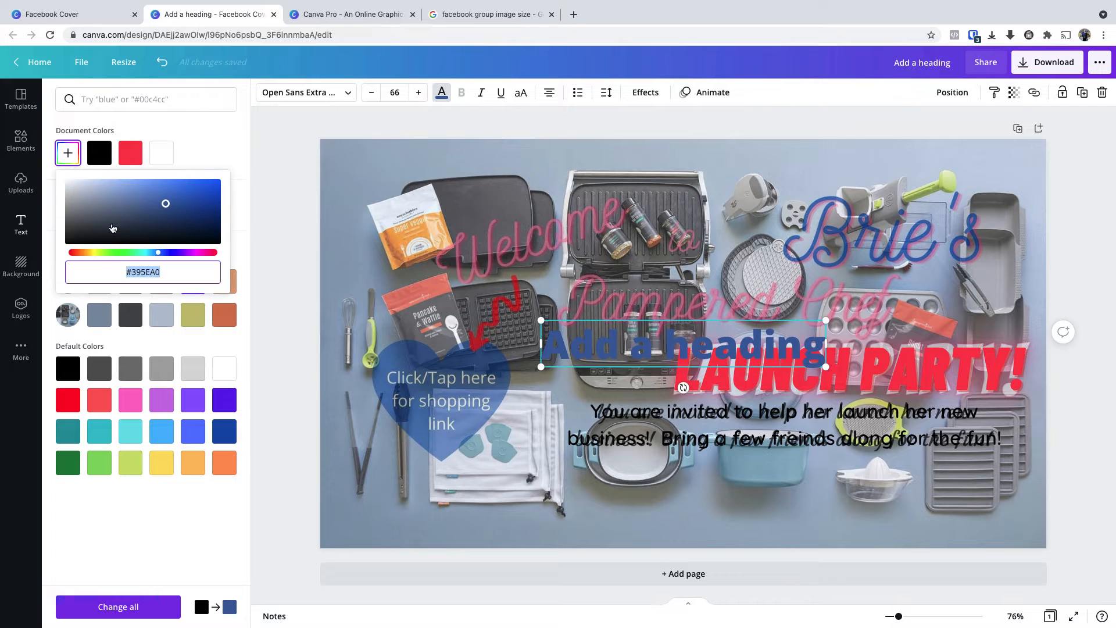
click(132, 272)
click(195, 154)
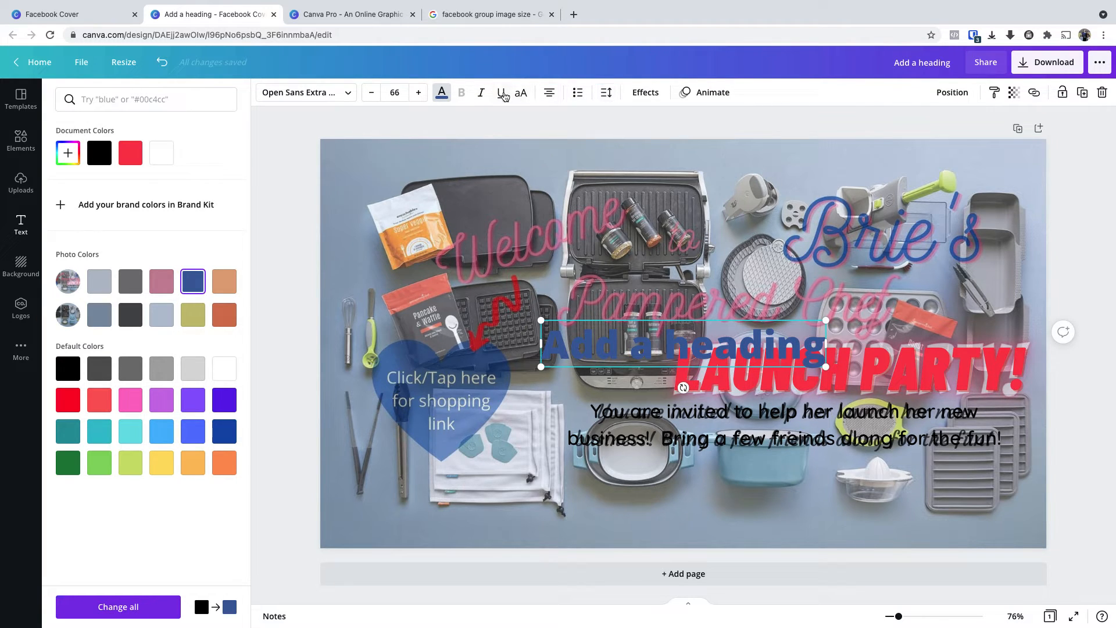
click(661, 343)
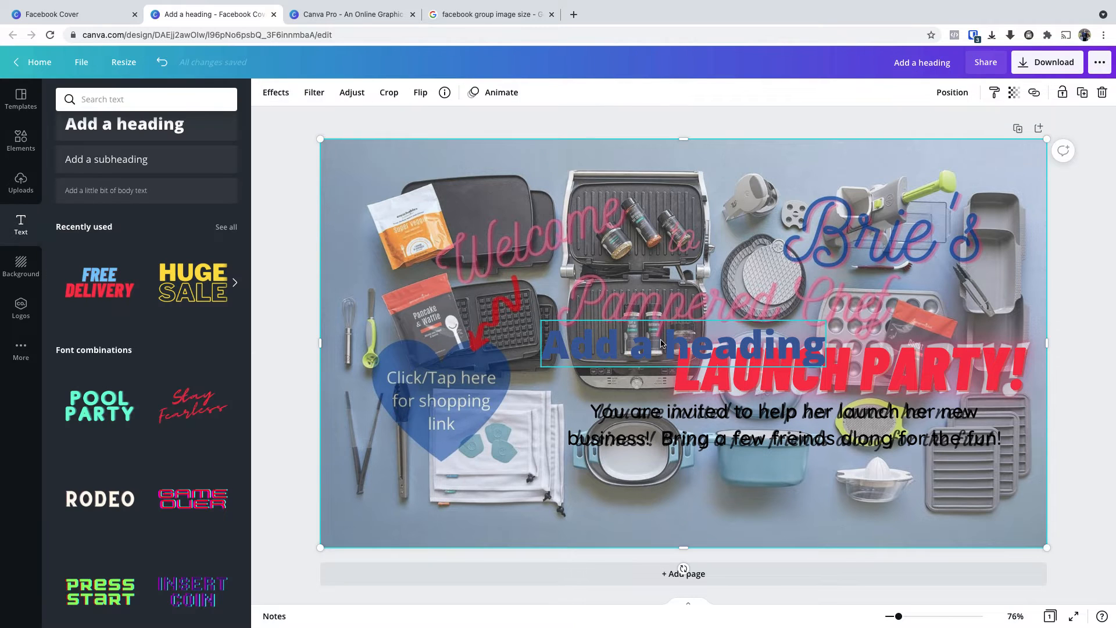
key(Delete)
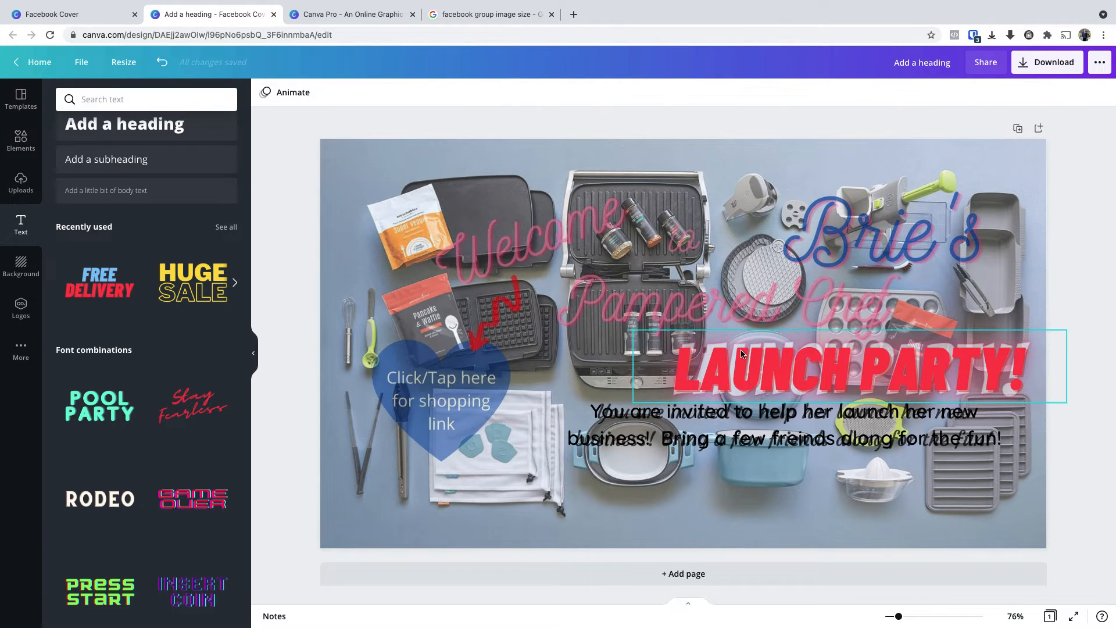
Step: Set the kitchenware photo's transparency to 100 to hide the guide banner behind it
click(777, 214)
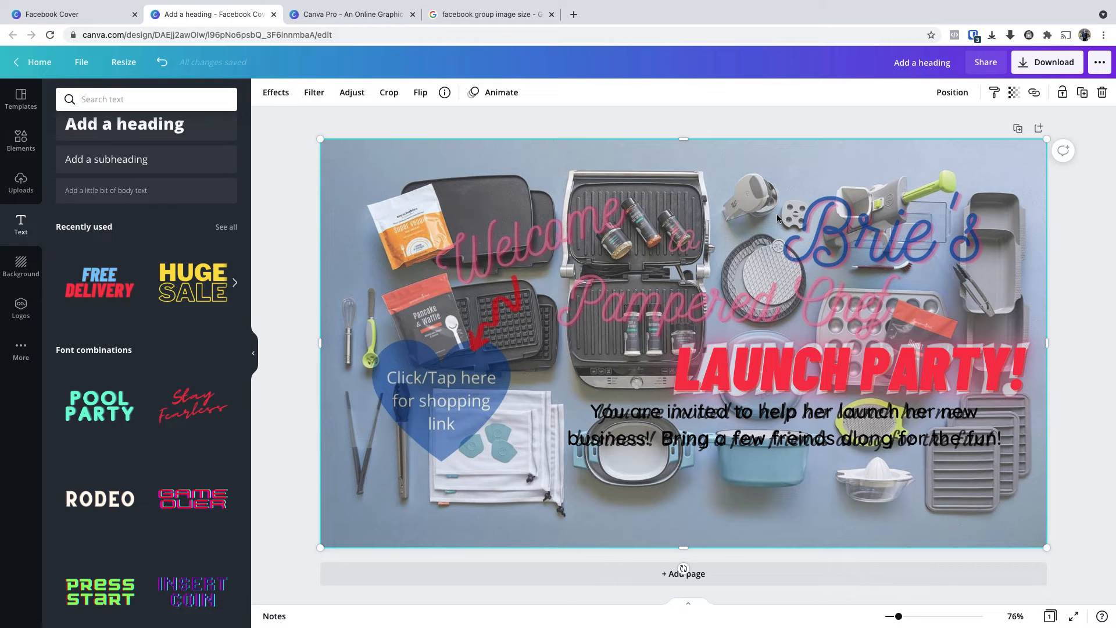
click(1012, 96)
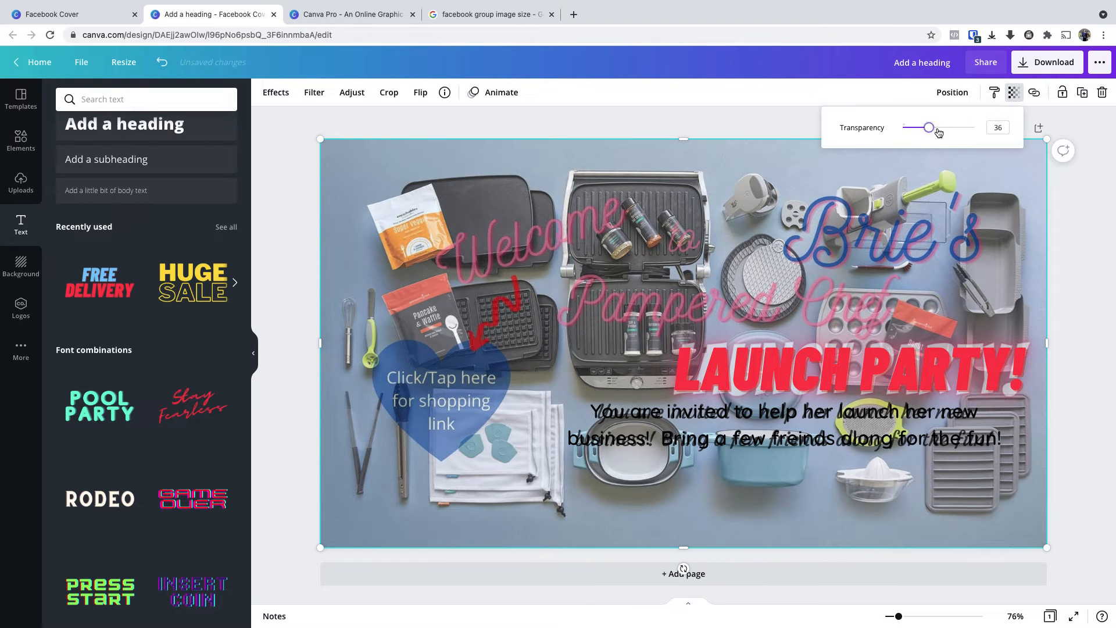
drag(938, 133, 1007, 133)
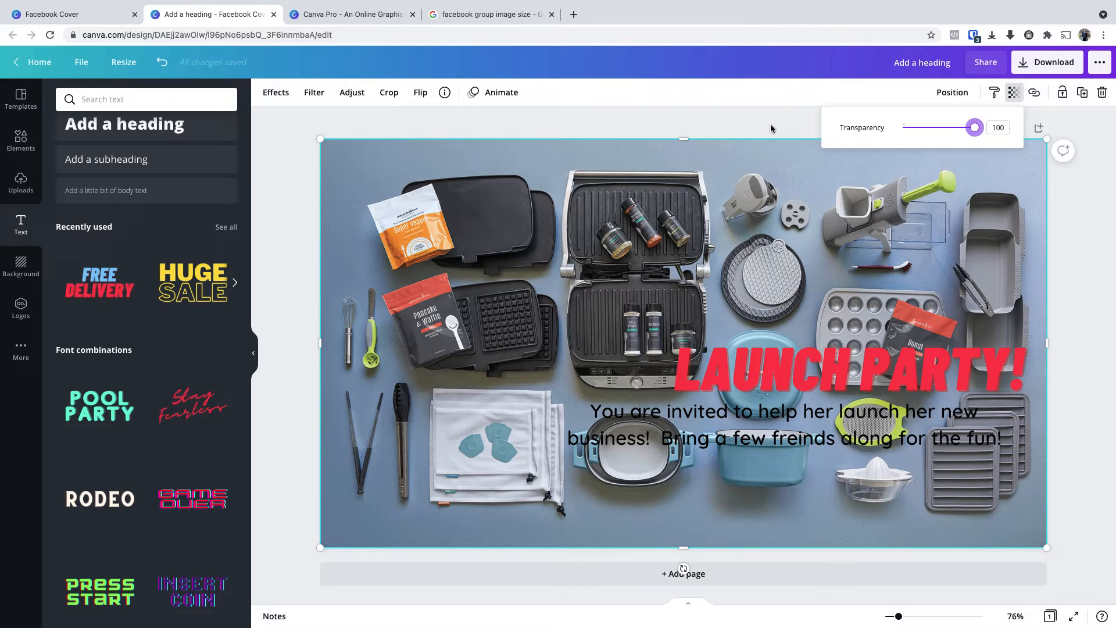
click(729, 124)
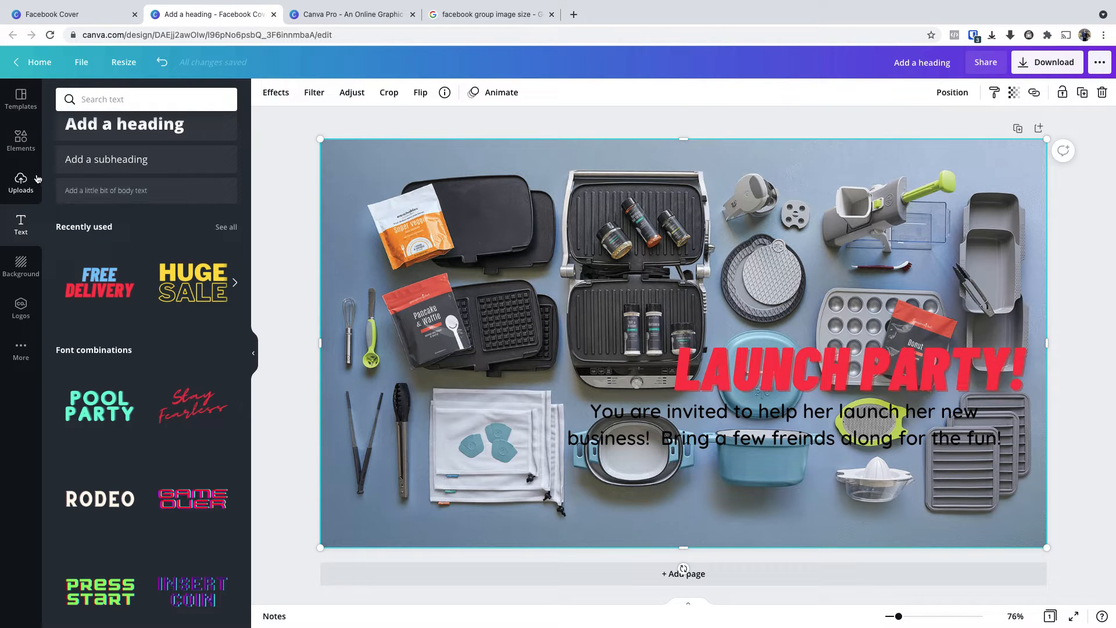
Step: Add a square shape and reshape it into a wide bar behind the two-line invitation text
click(21, 139)
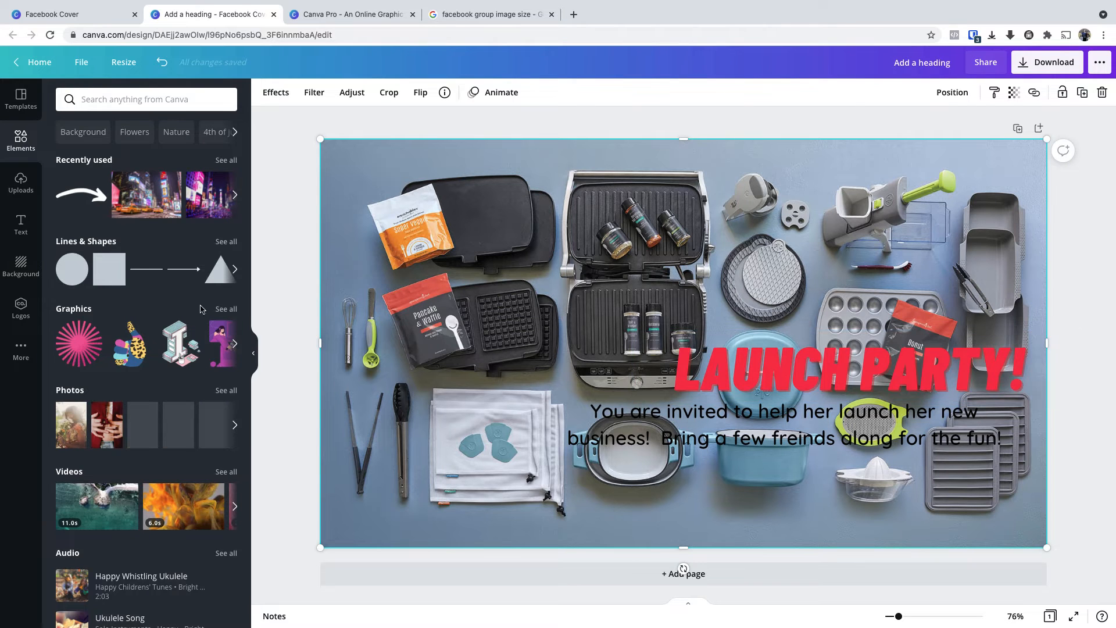
click(108, 269)
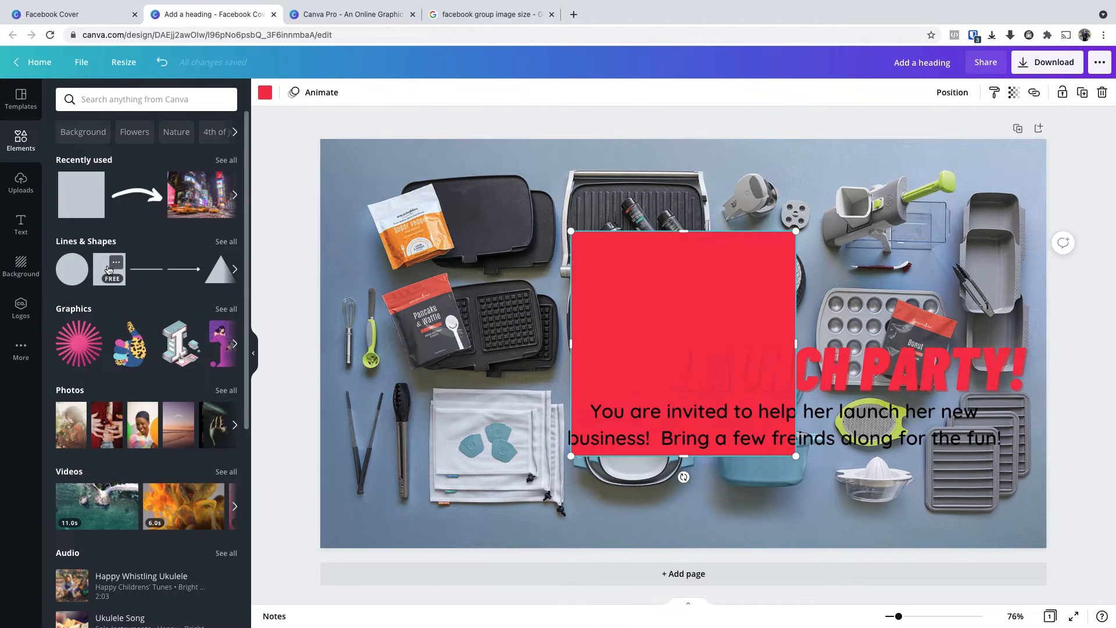
drag(647, 308, 630, 337)
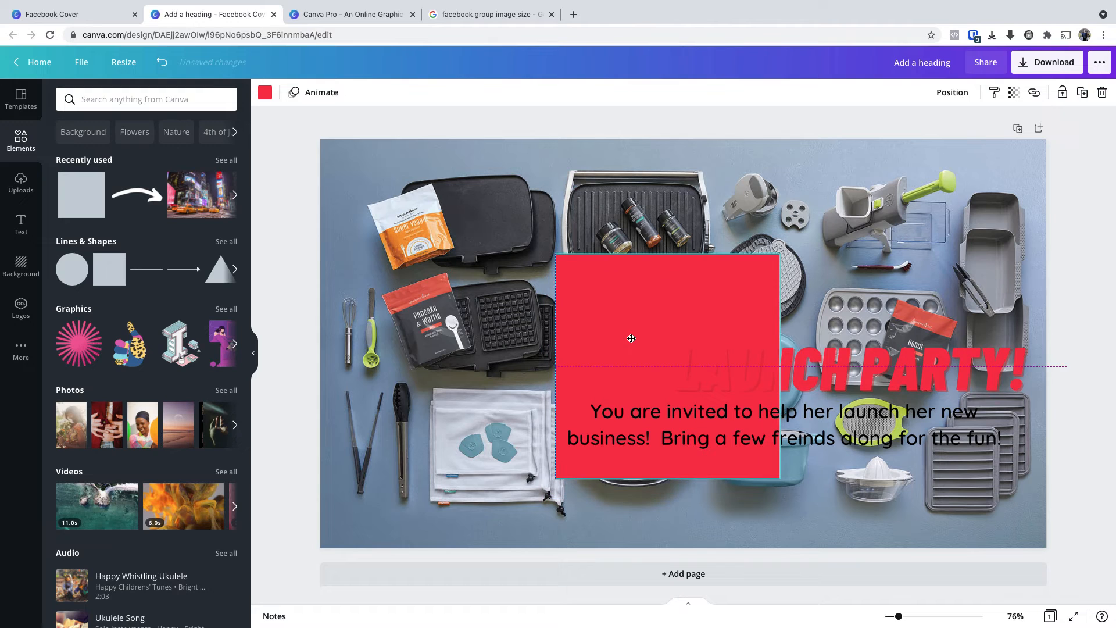
drag(783, 254, 982, 282)
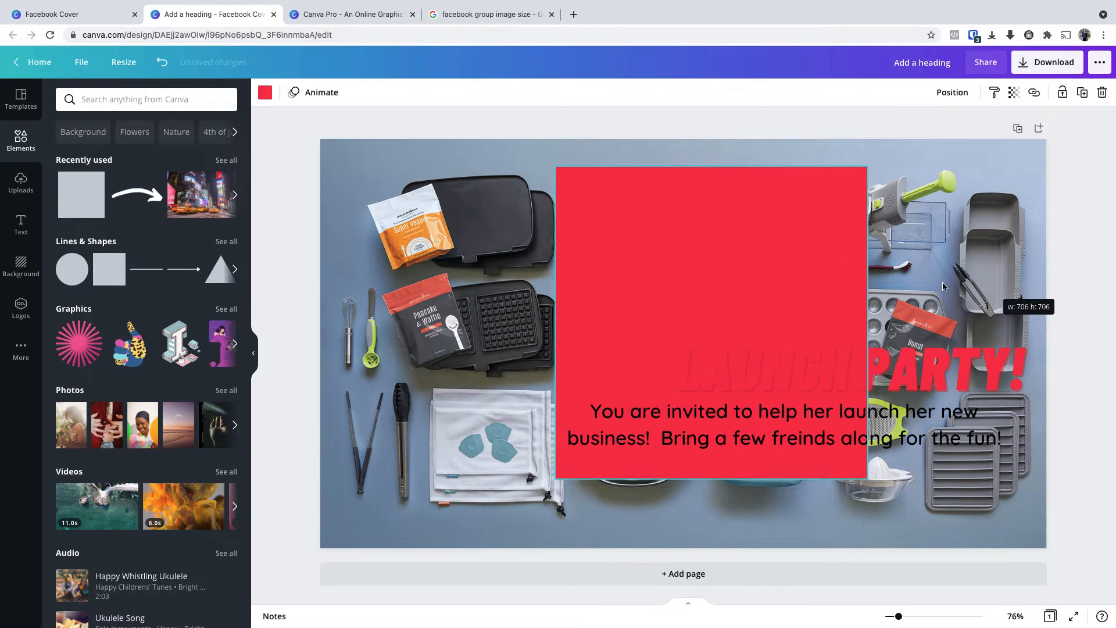
drag(865, 329, 1009, 344)
drag(777, 172, 779, 400)
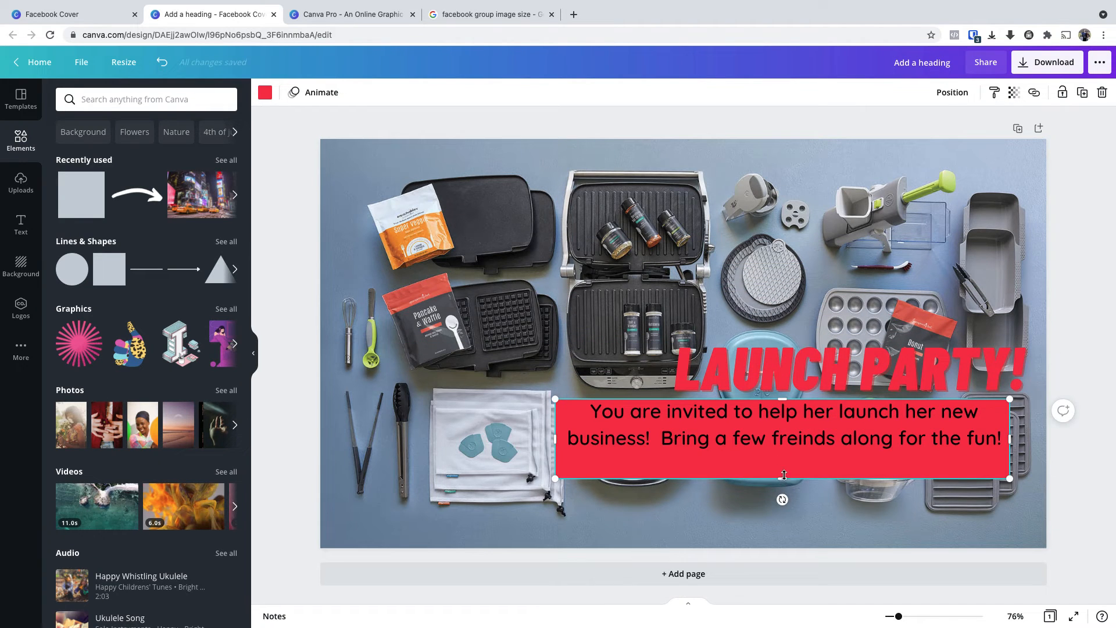
drag(784, 475, 784, 461)
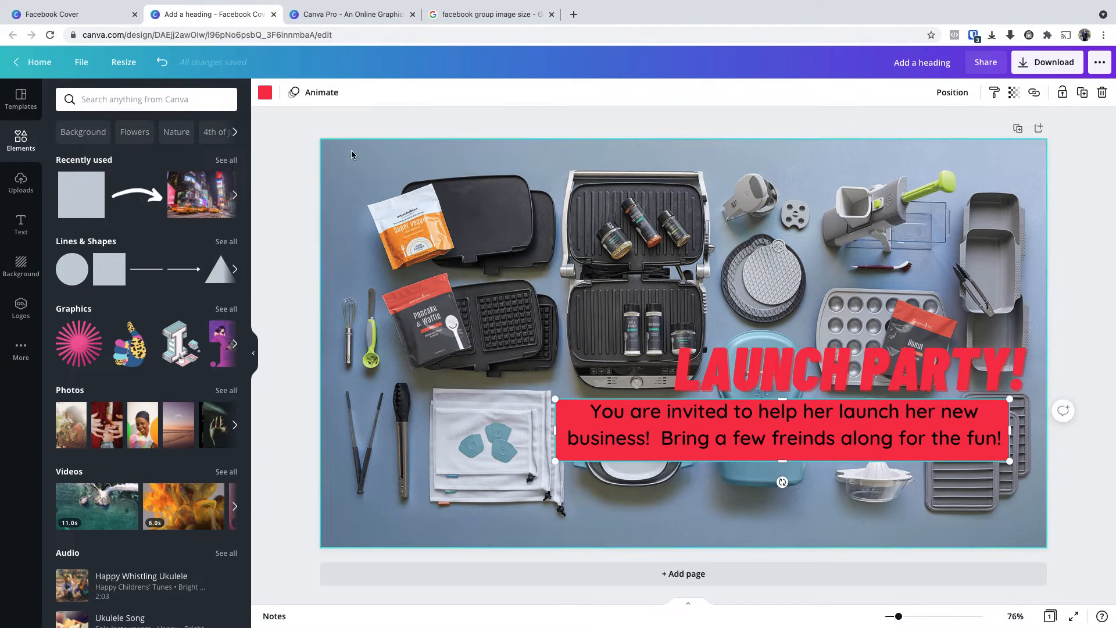
Step: Color the bar behind the invitation text black and lower its transparency value to about 26
click(265, 93)
click(67, 368)
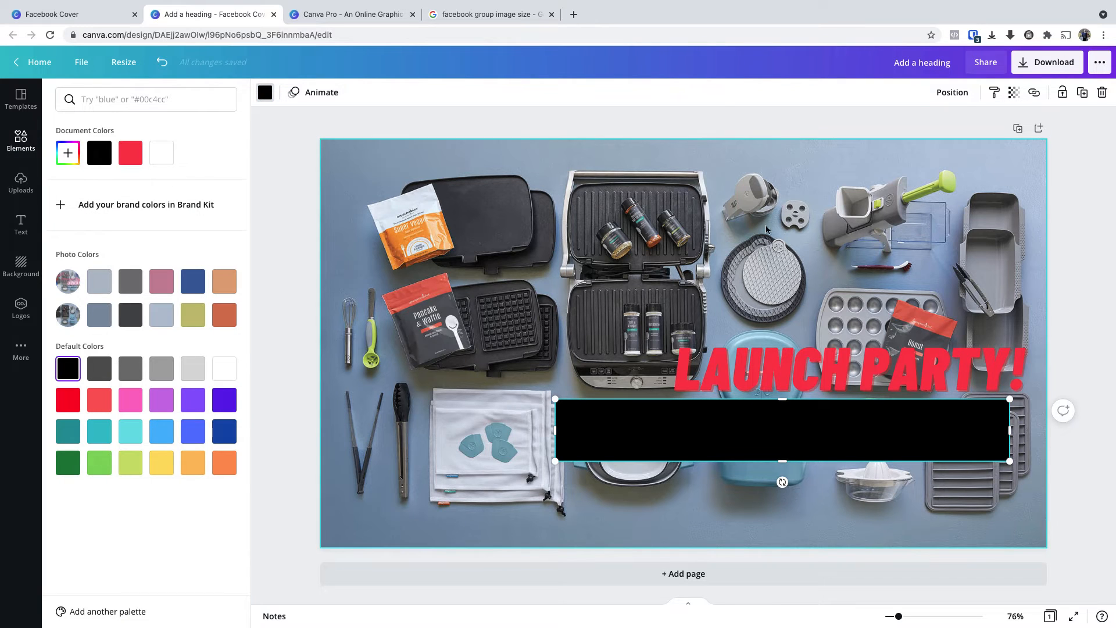
click(1014, 92)
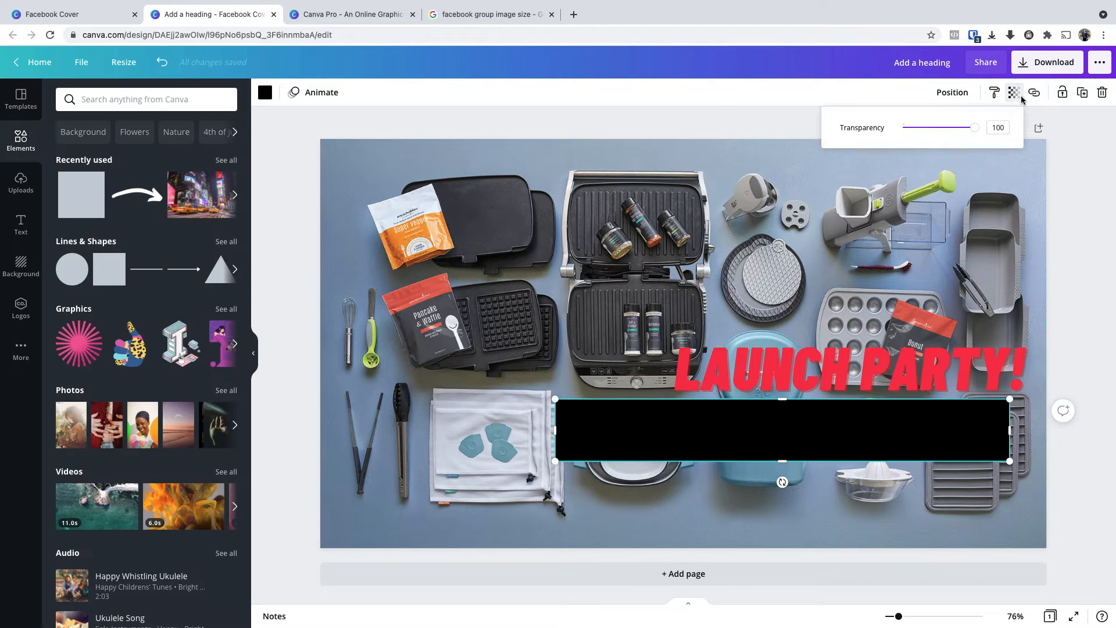
drag(975, 128, 925, 129)
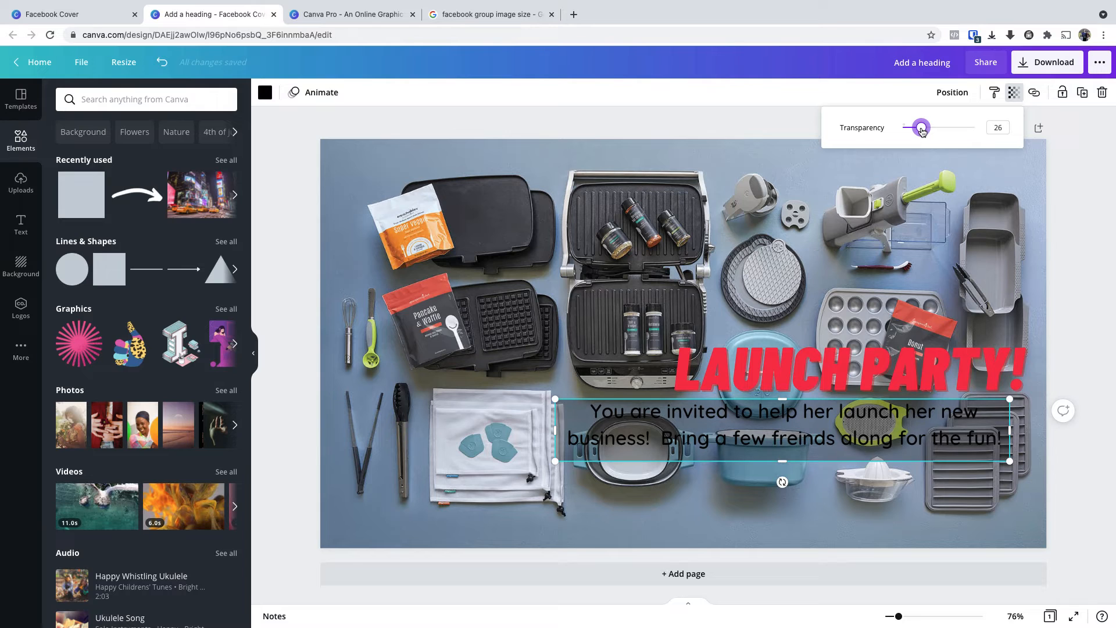
click(1100, 284)
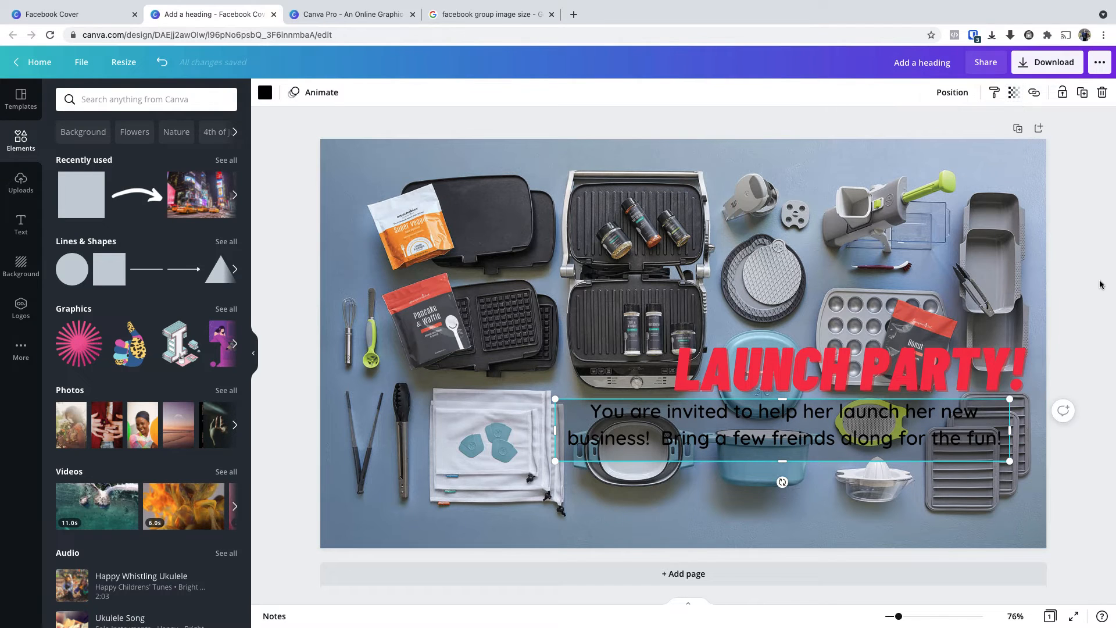
Step: Recolor the translucent bar behind the invitation text white and trim its edges closer to the two lines of lettering
click(1101, 285)
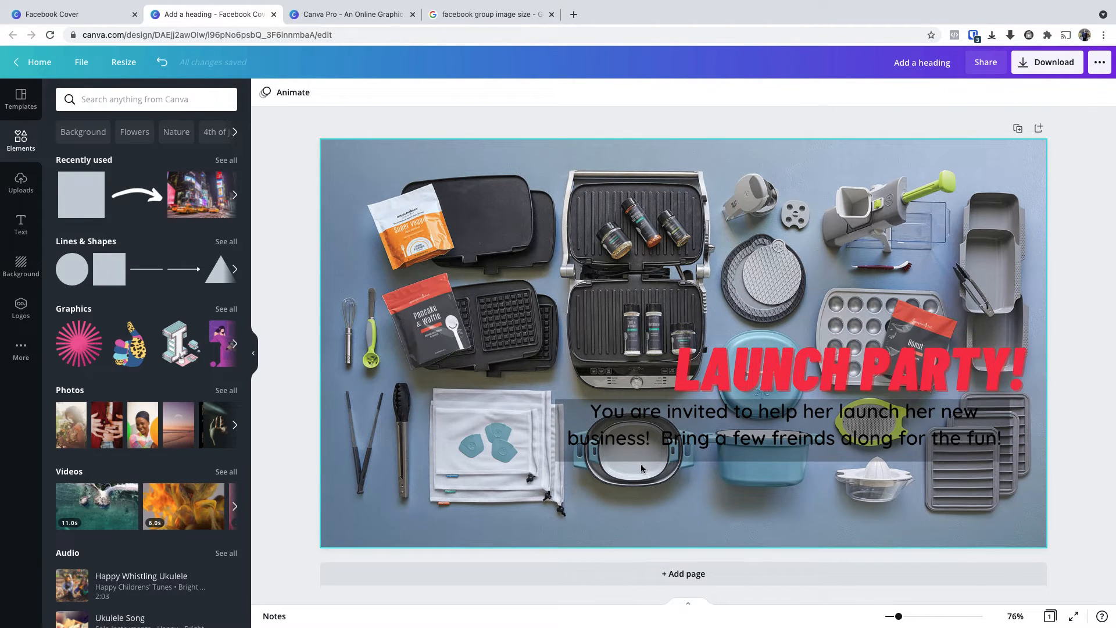
click(589, 452)
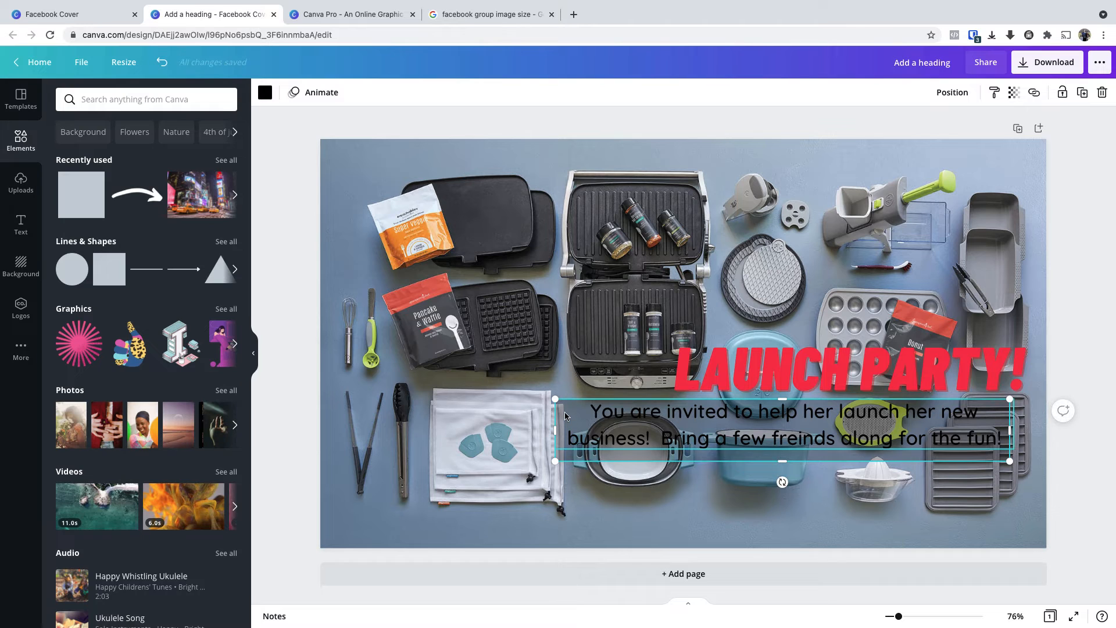
click(266, 94)
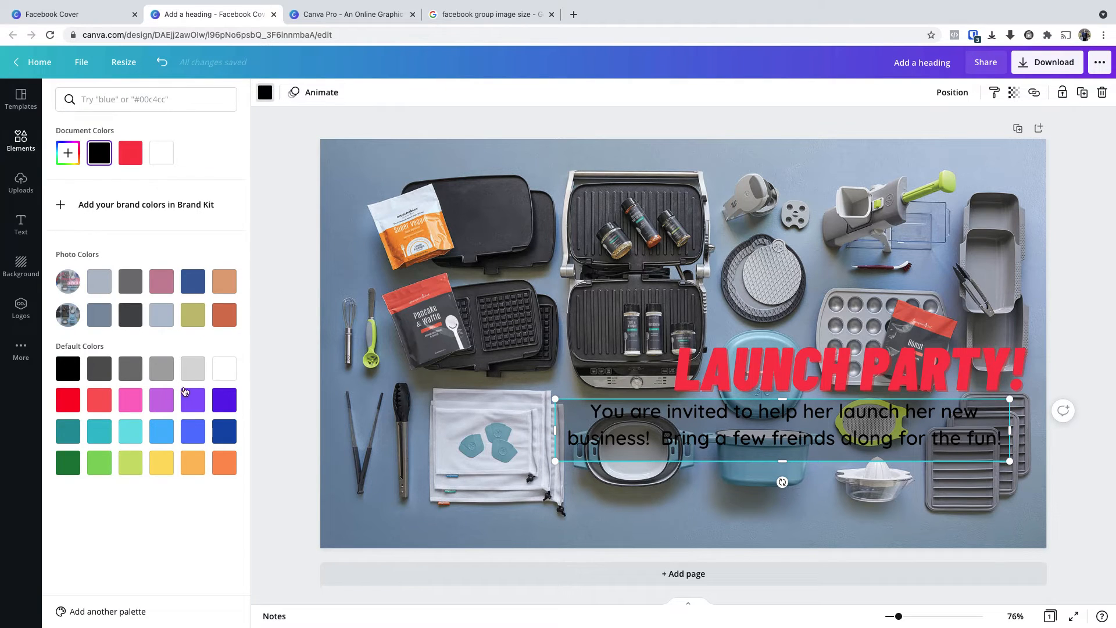
click(227, 375)
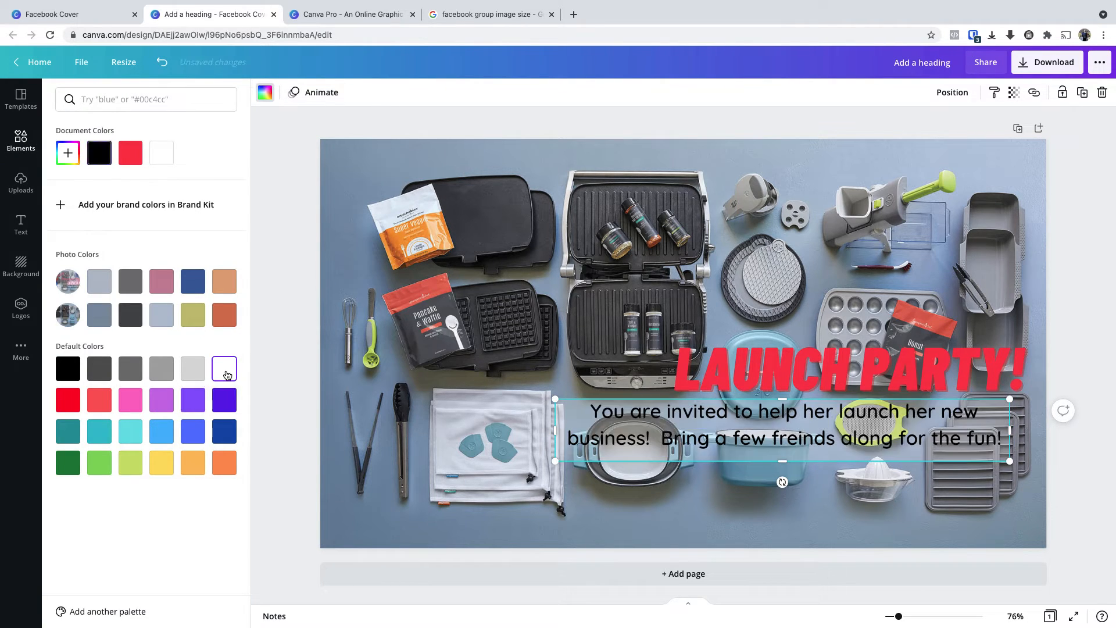
click(1077, 306)
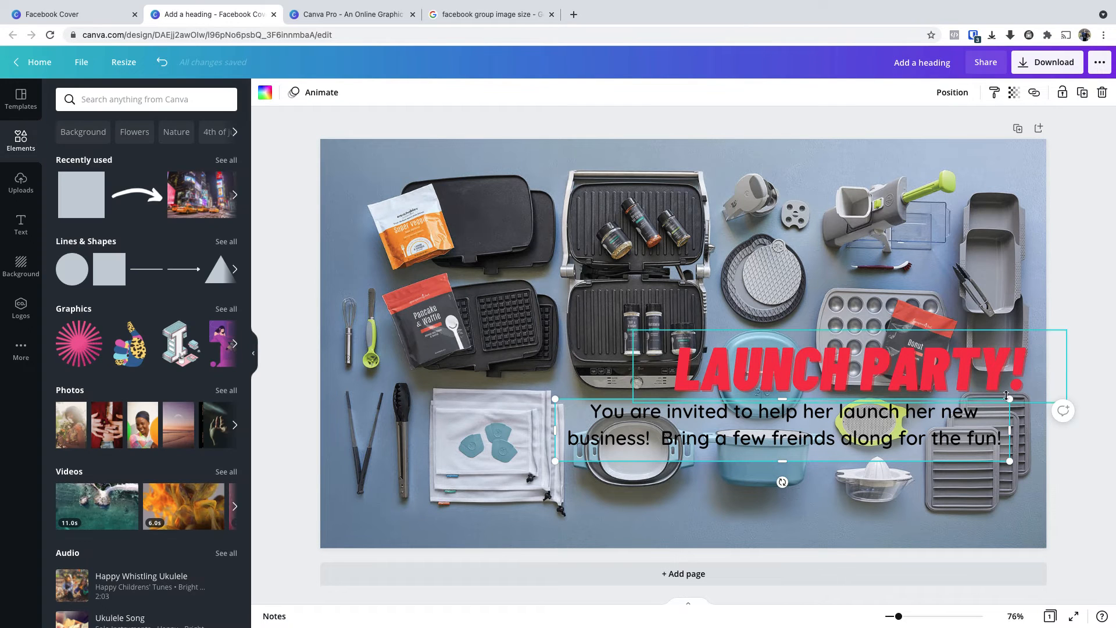
click(1084, 389)
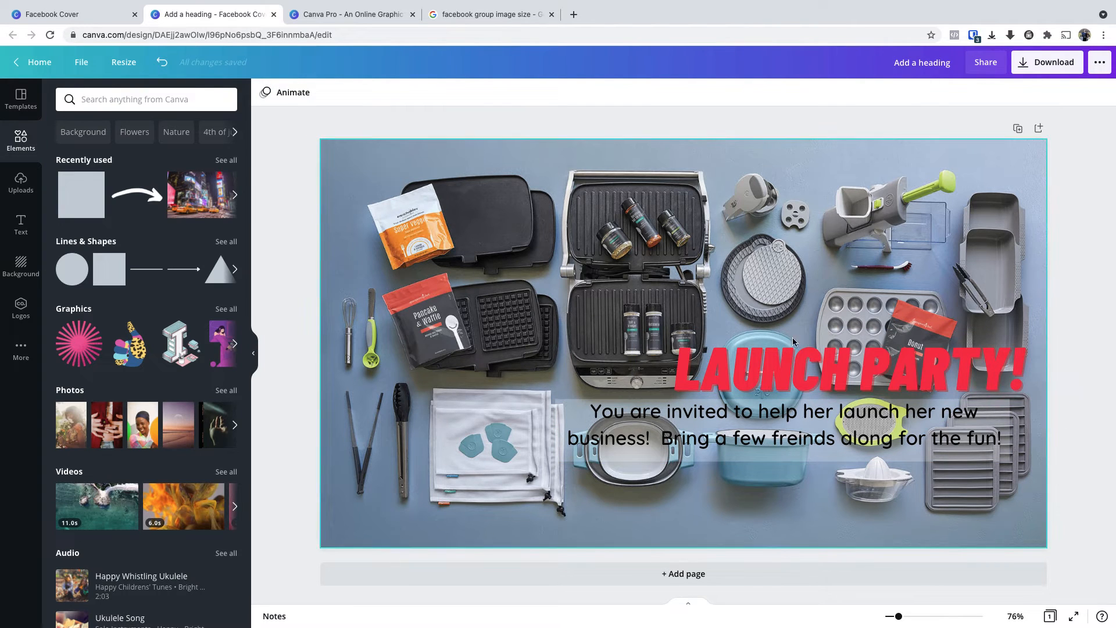
click(762, 458)
drag(782, 460, 782, 453)
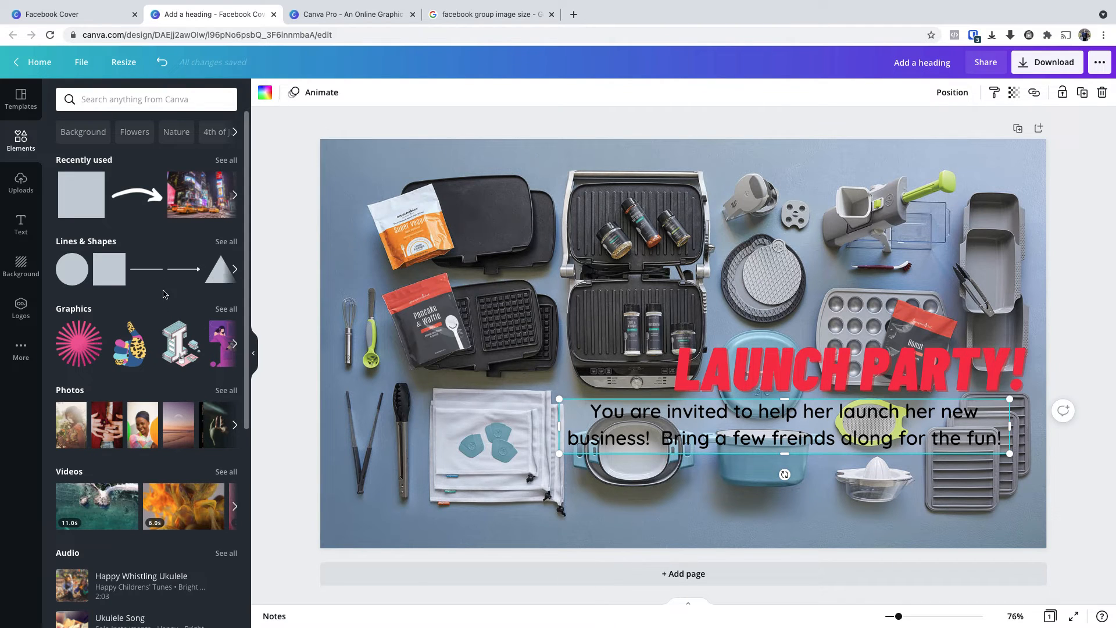
Step: Search the elements library for "cooking hat" and look through the results for a suitable decoration
click(109, 99)
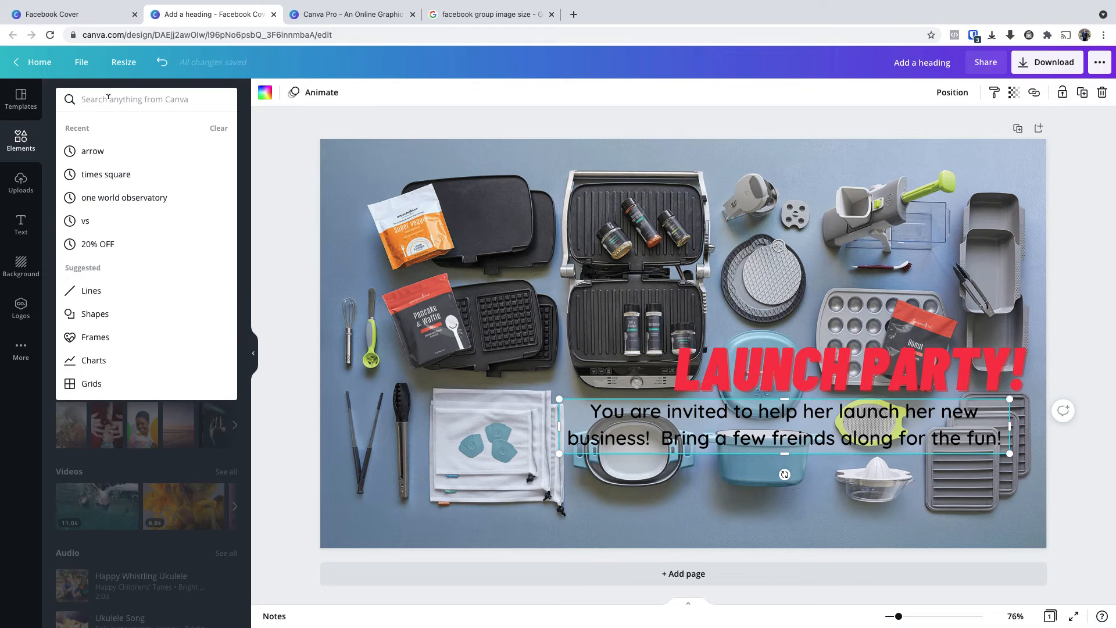
text(cooking hat)
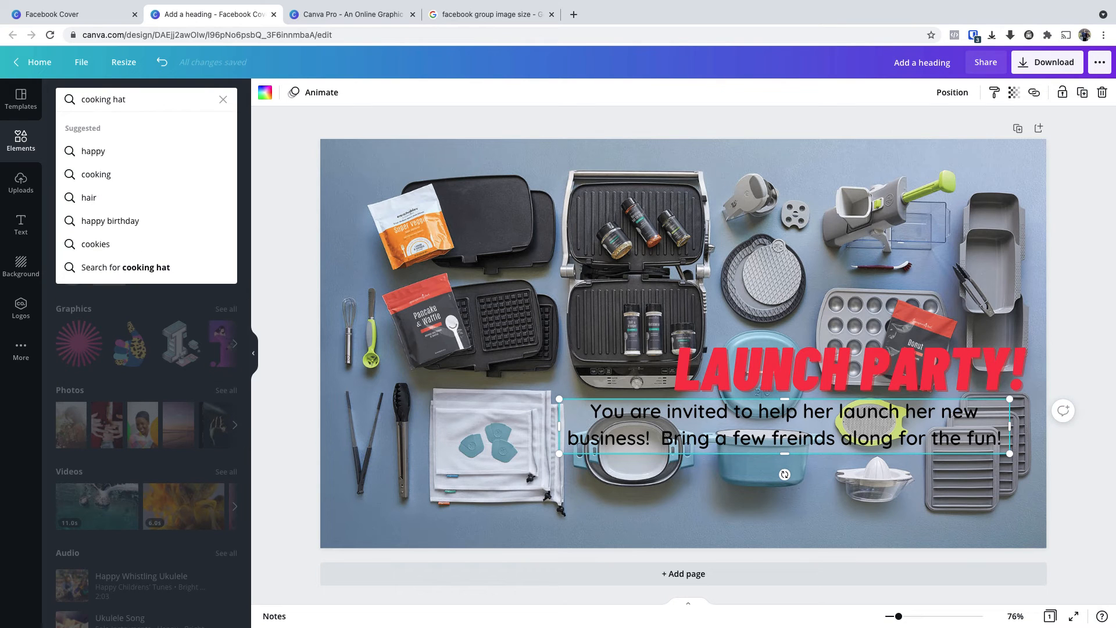
key(Return)
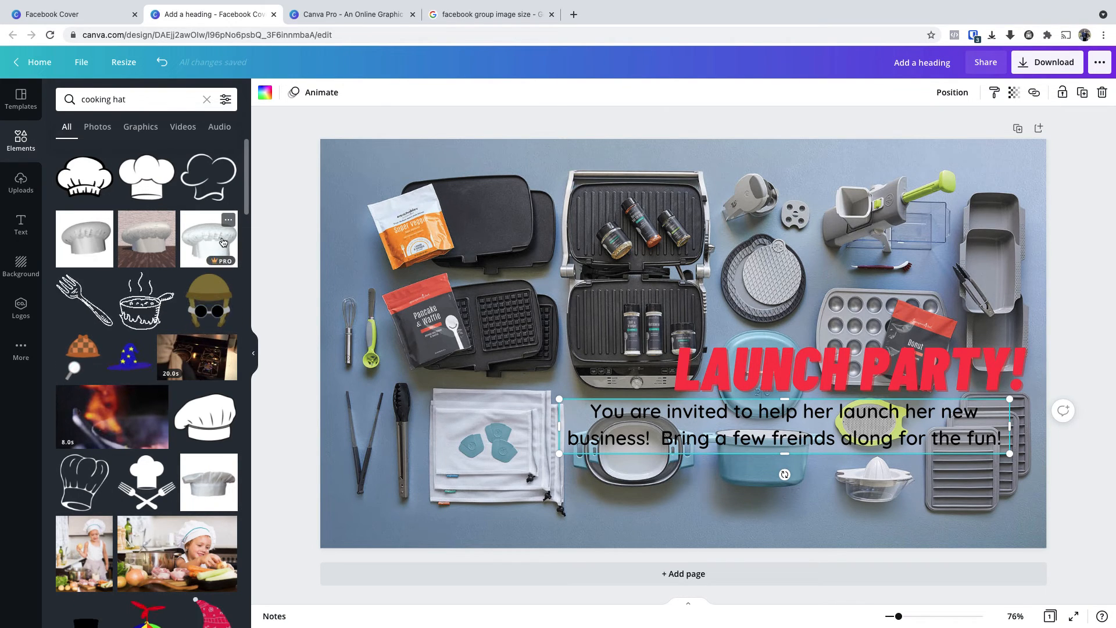
scroll(223, 242, down, 3)
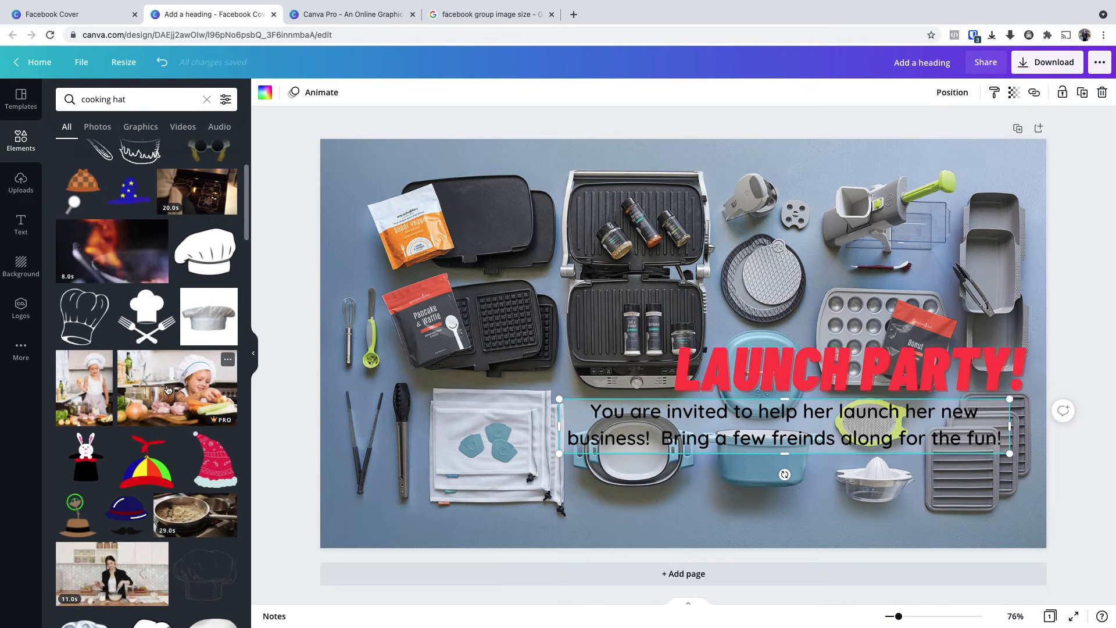
scroll(205, 351, down, 2)
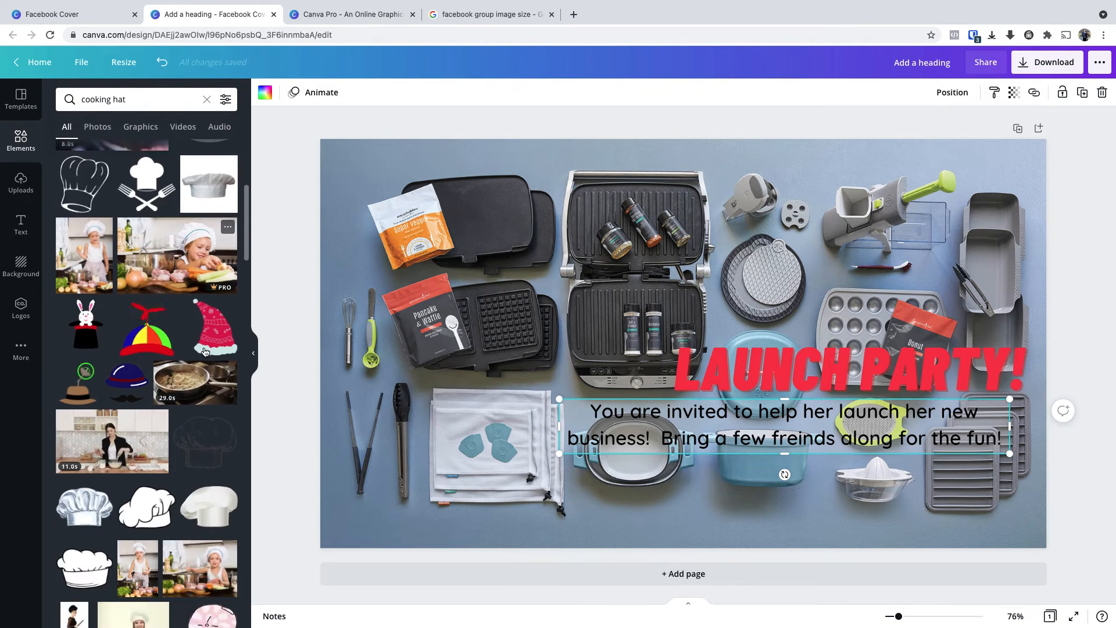
scroll(204, 351, down, 6)
scroll(175, 261, up, 12)
Step: Change the elements search to "cooking tool"
click(177, 103)
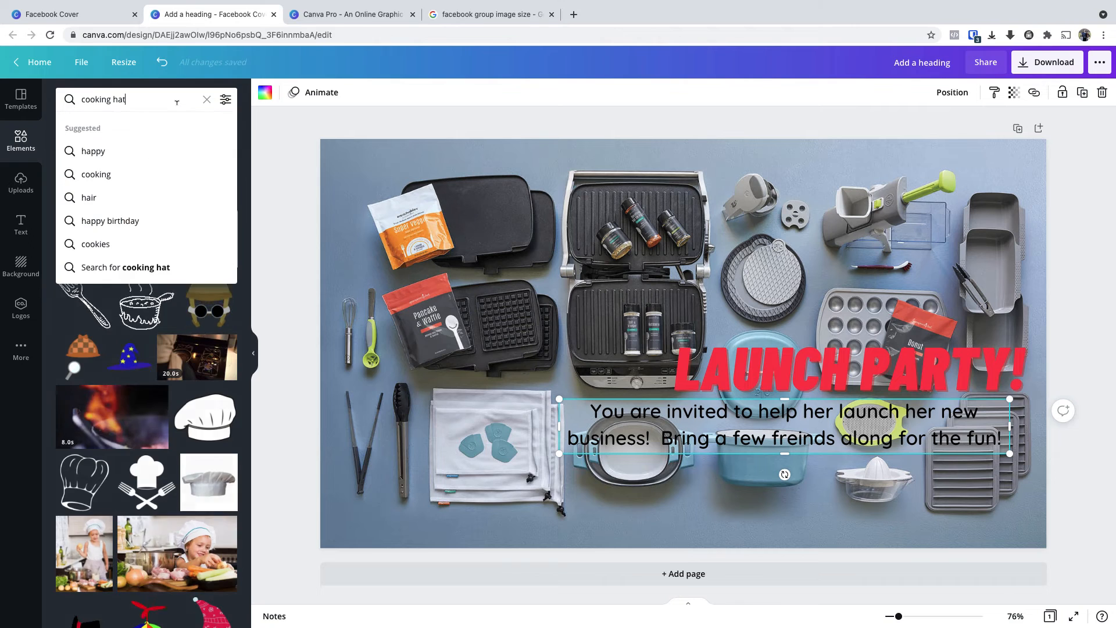
double_click(177, 103)
text(to)
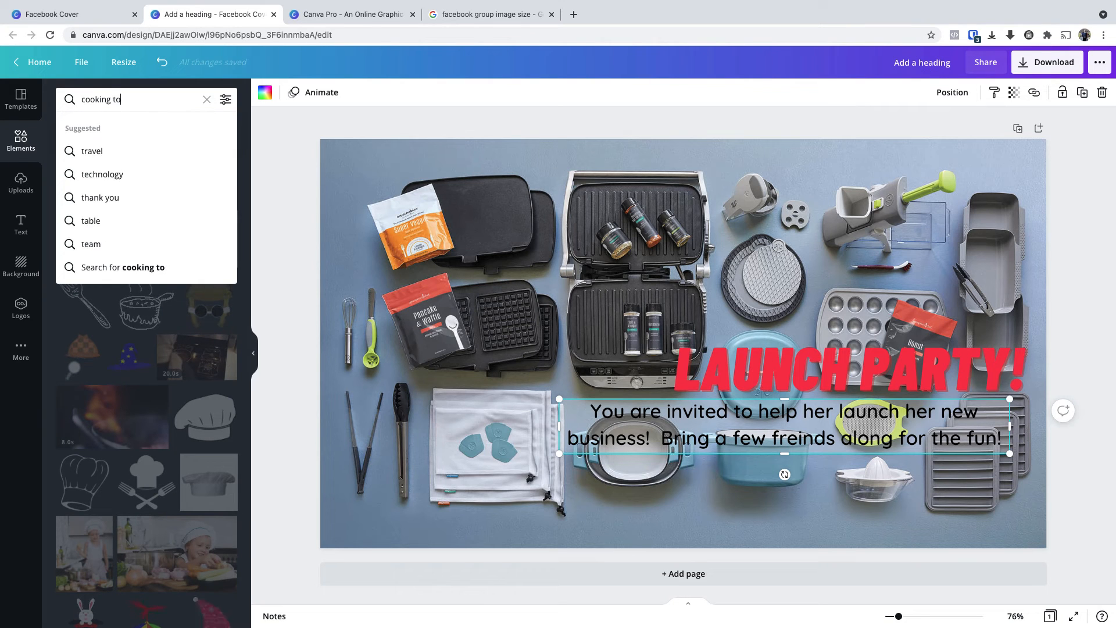
text(ol)
key(Return)
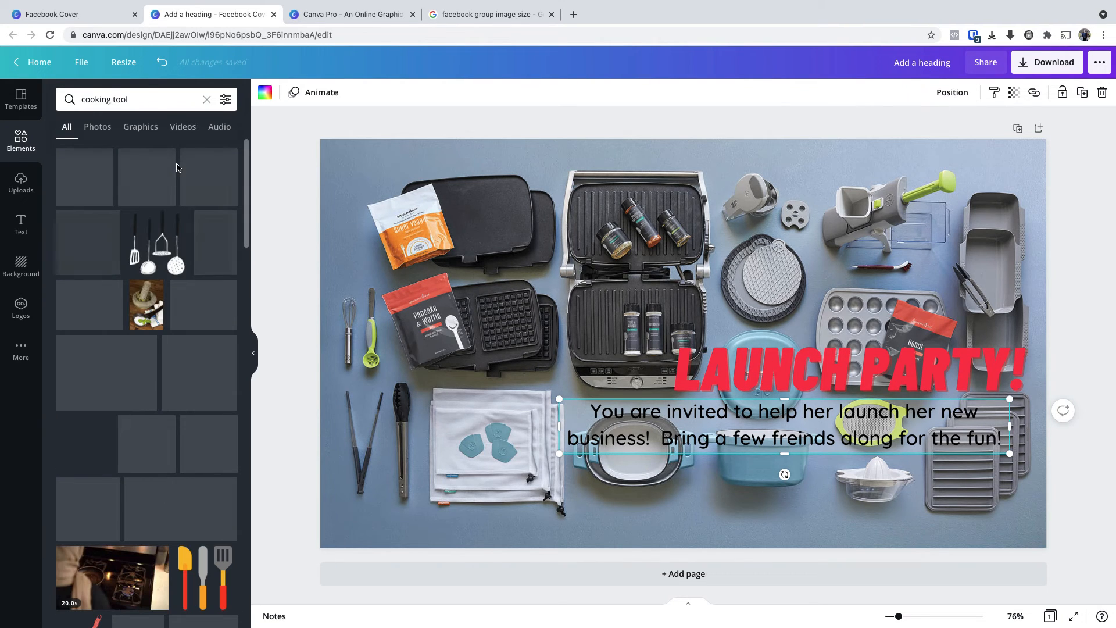
Step: Try out the white hanging-utensils graphic over the upper-left part of the photo and delete it
click(162, 236)
drag(684, 304, 420, 204)
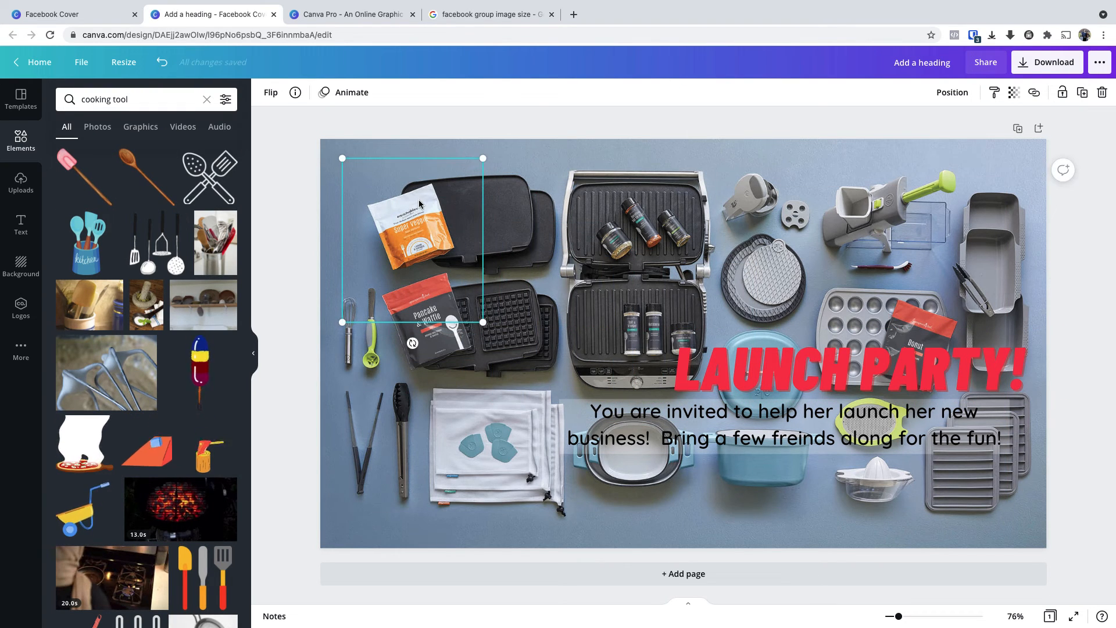
key(Delete)
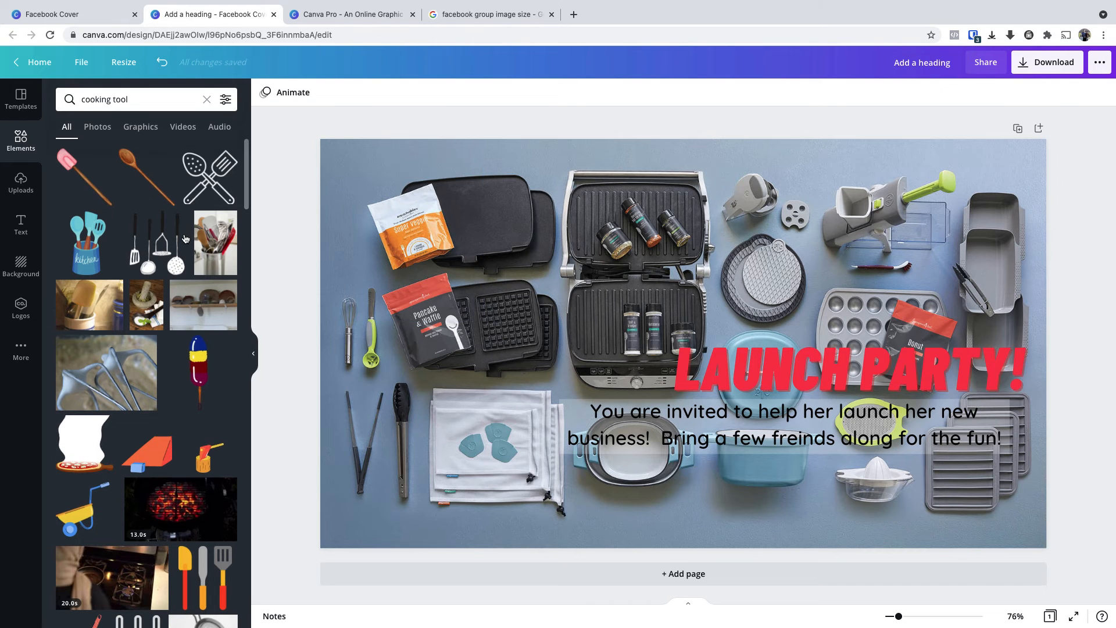
Step: Try out the wooden spoon at about half size in the photo's upper-left corner and delete it
click(512, 254)
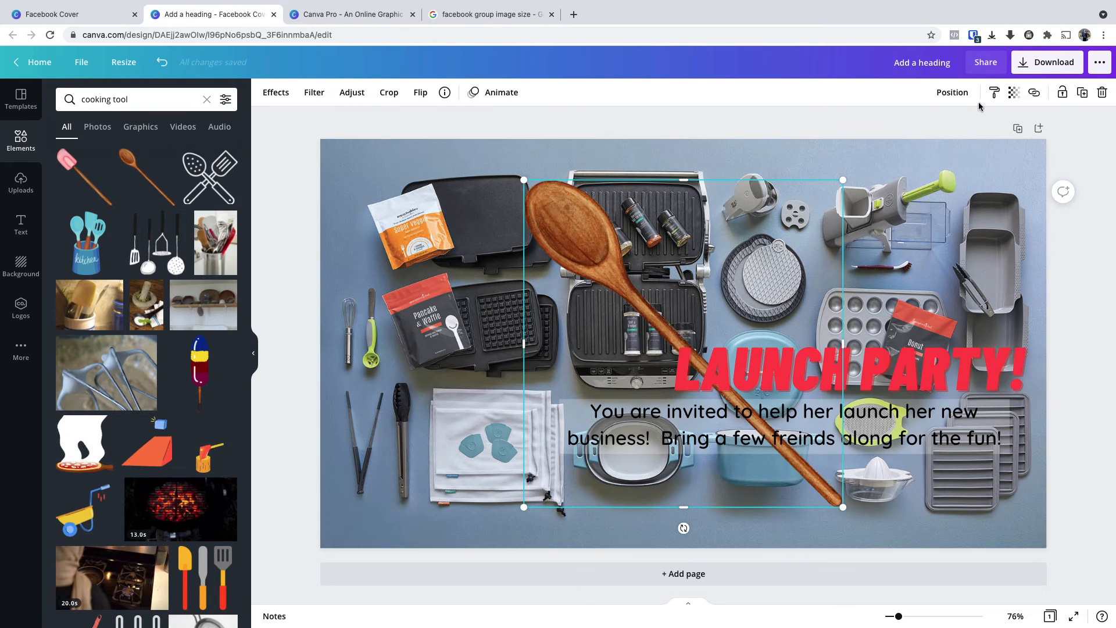
drag(654, 308, 460, 276)
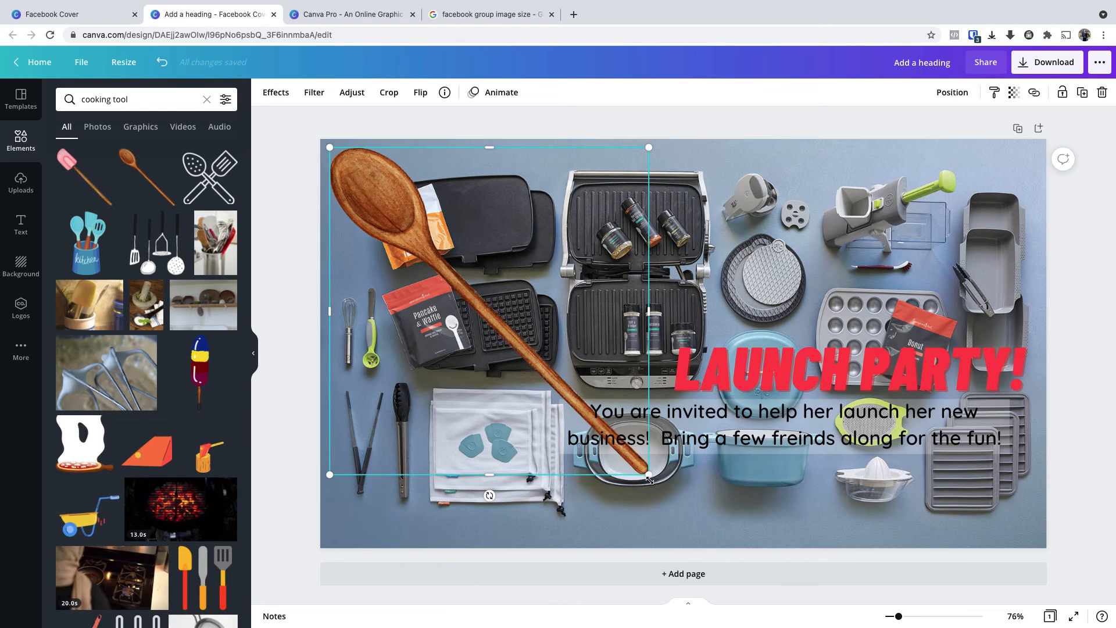
drag(649, 474, 515, 345)
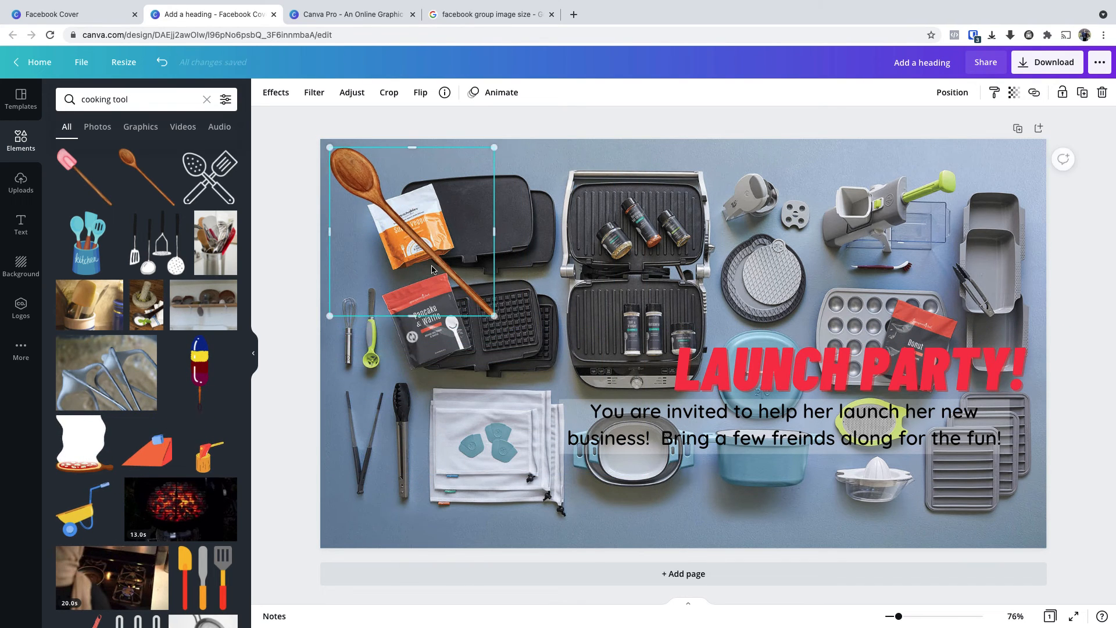
key(Delete)
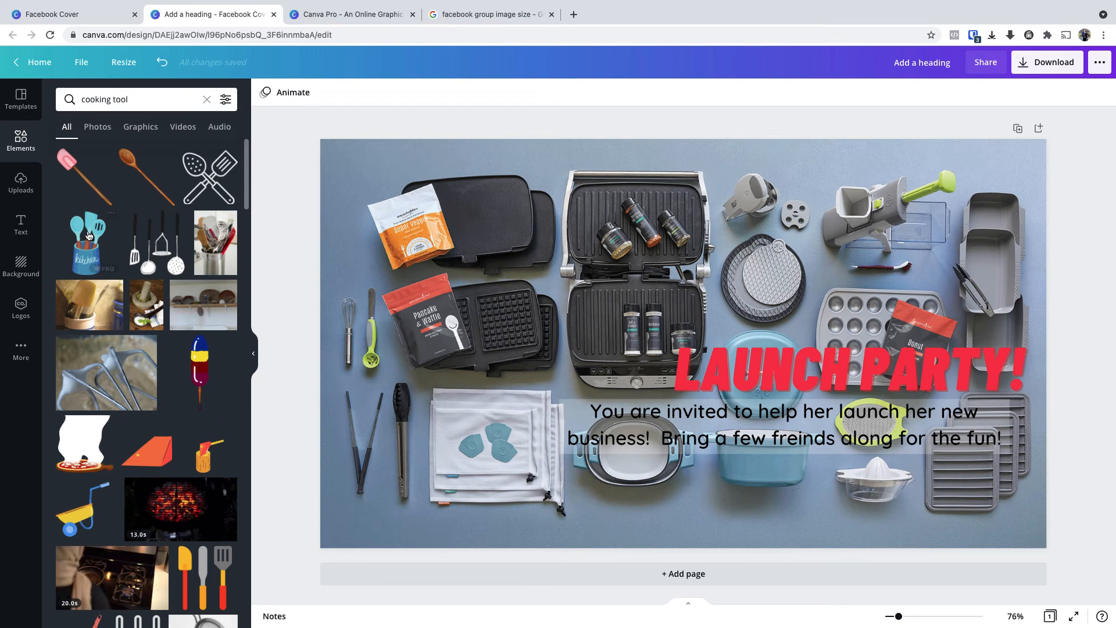
click(21, 224)
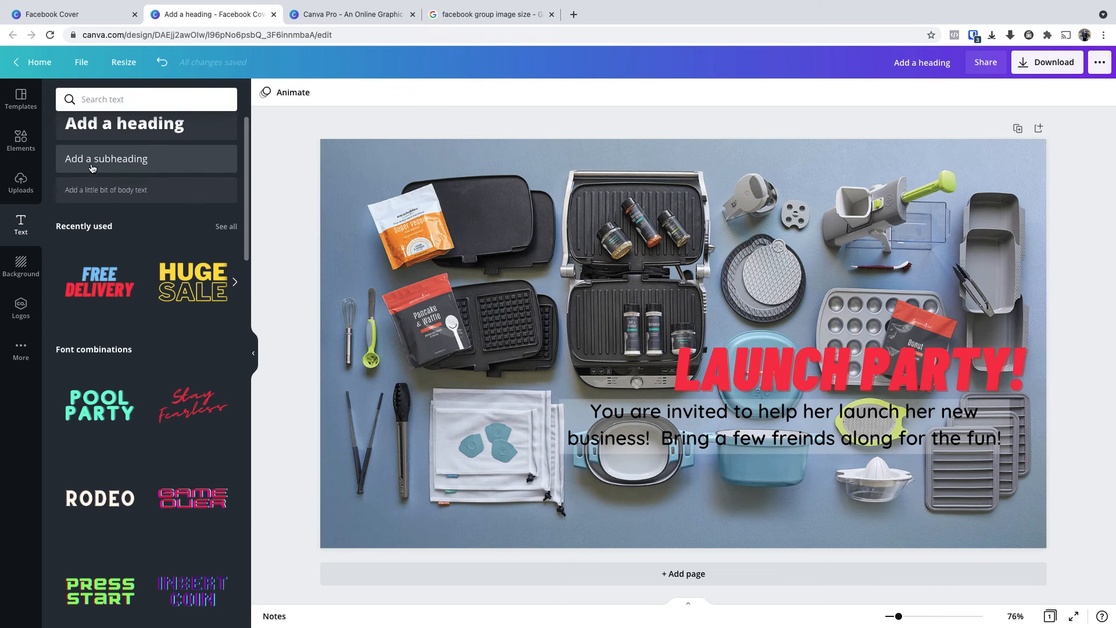
Step: Compare the Canva Free and Pro plans on the open Canva Pro page and return to the cover design
click(296, 15)
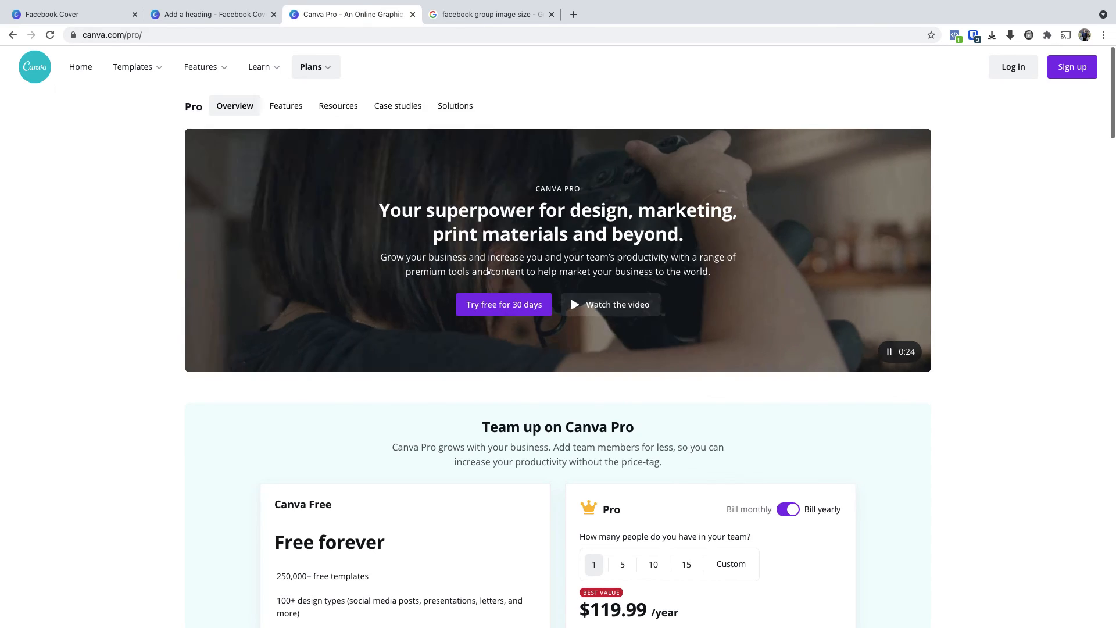
scroll(480, 274, down, 3)
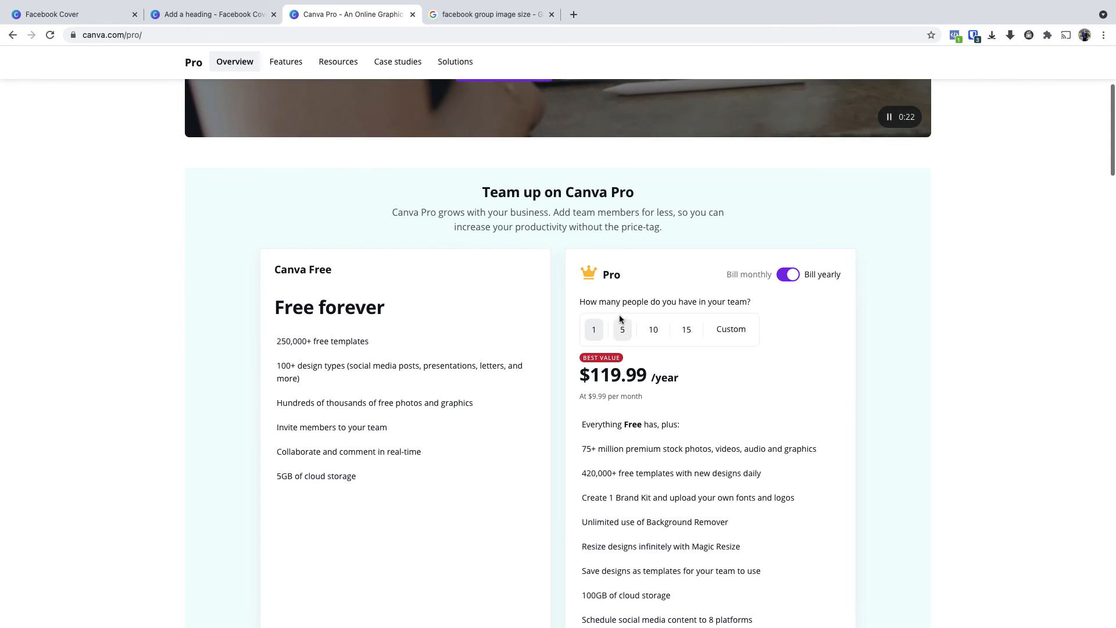
scroll(661, 366, down, 3)
scroll(661, 366, down, 2)
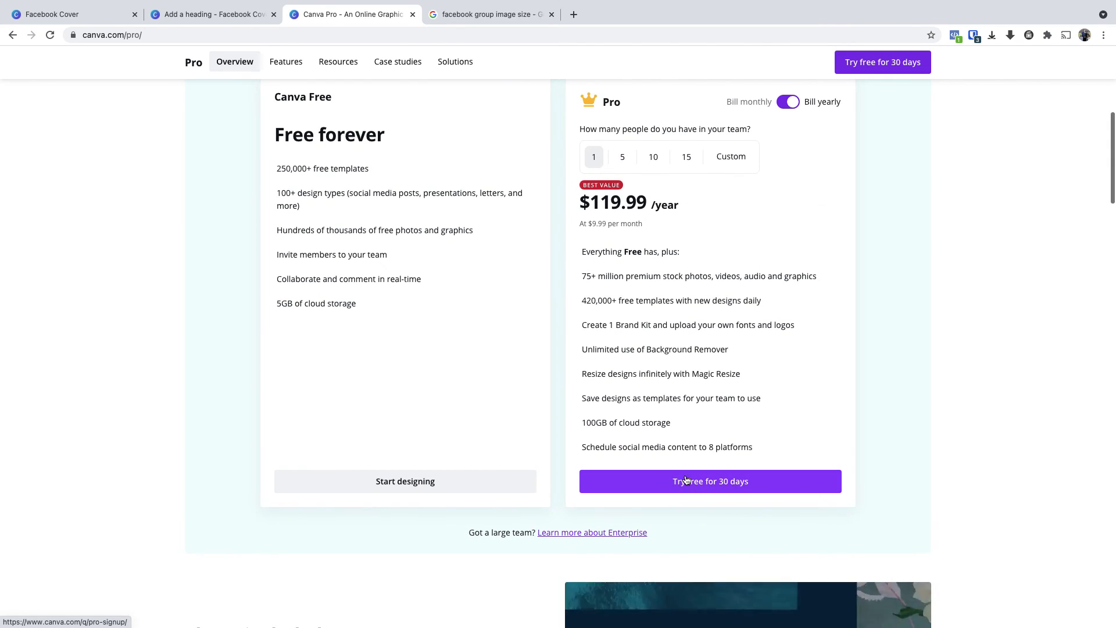
scroll(701, 388, up, 3)
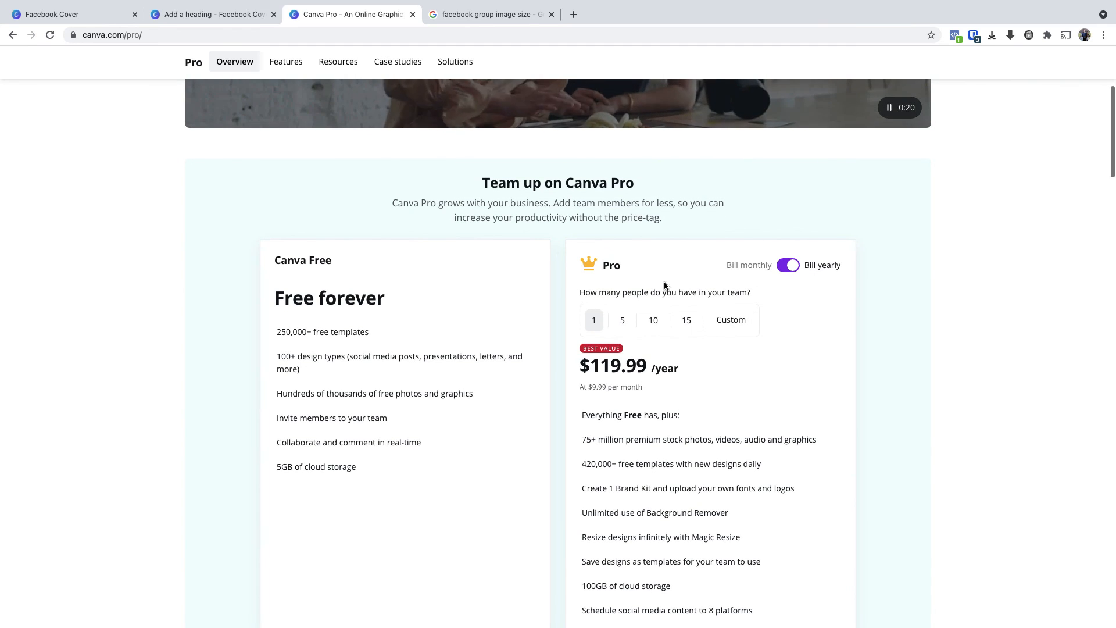
click(195, 15)
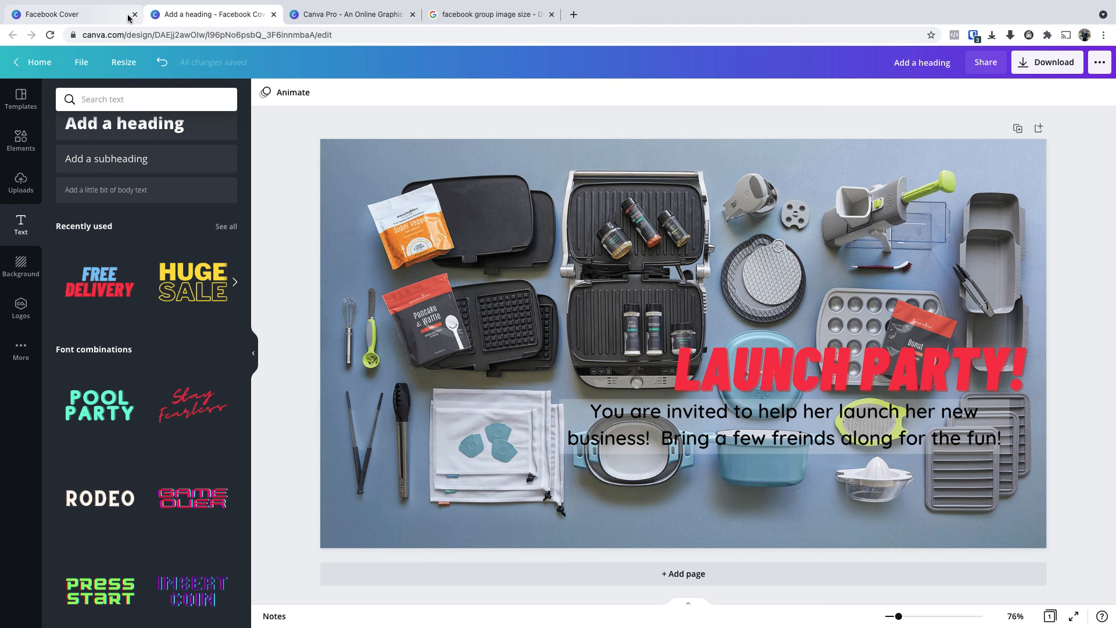